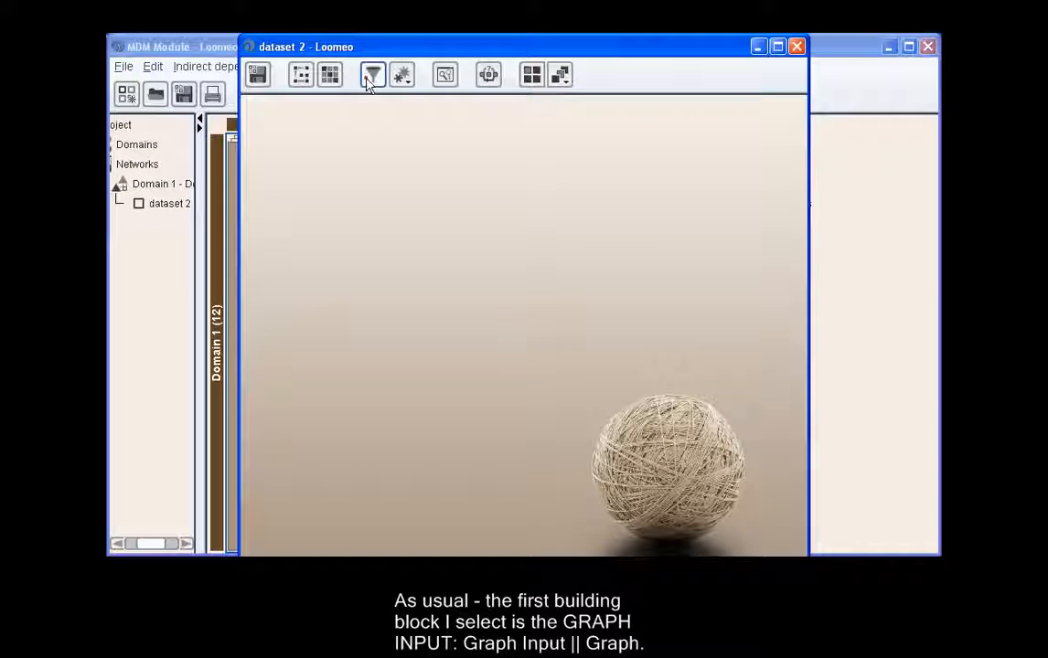
Start creating a filter for dataset 2 and place a Graph input block on the filter canvas under its default name.
click(372, 77)
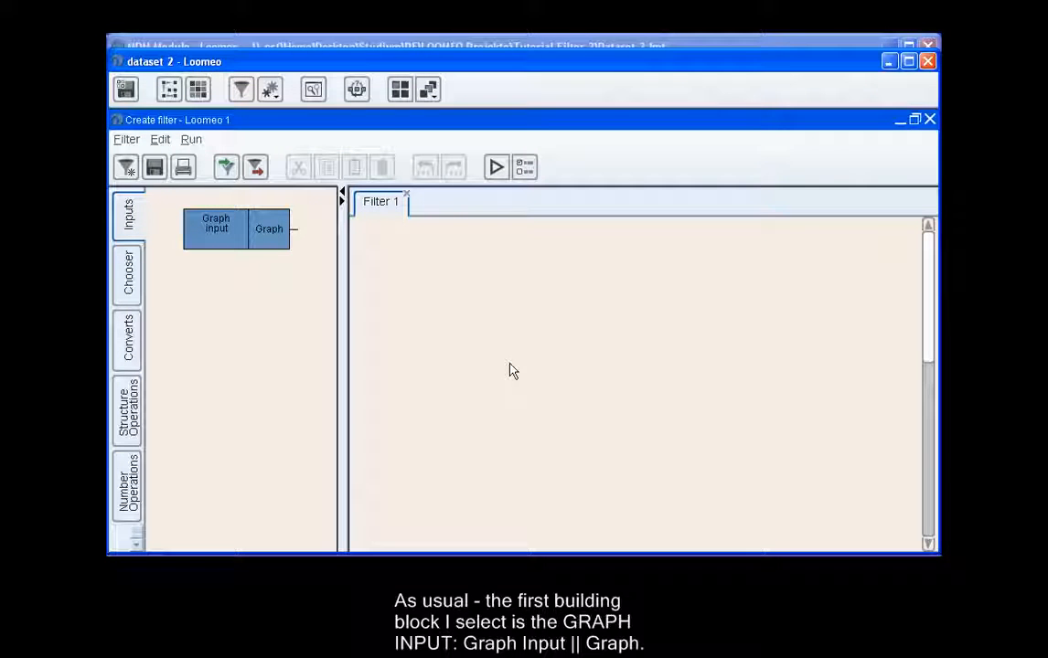
drag(218, 232, 426, 250)
click(416, 235)
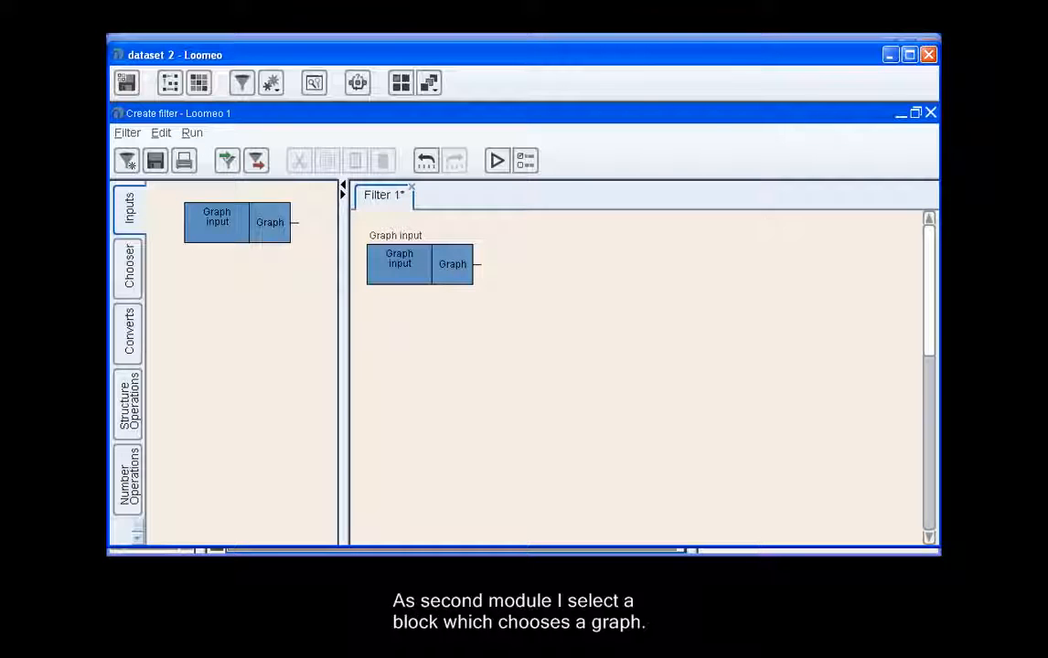
Add a Graph chooser block beside Graph input and connect the Graph output of Graph input to its Graphs input.
click(131, 264)
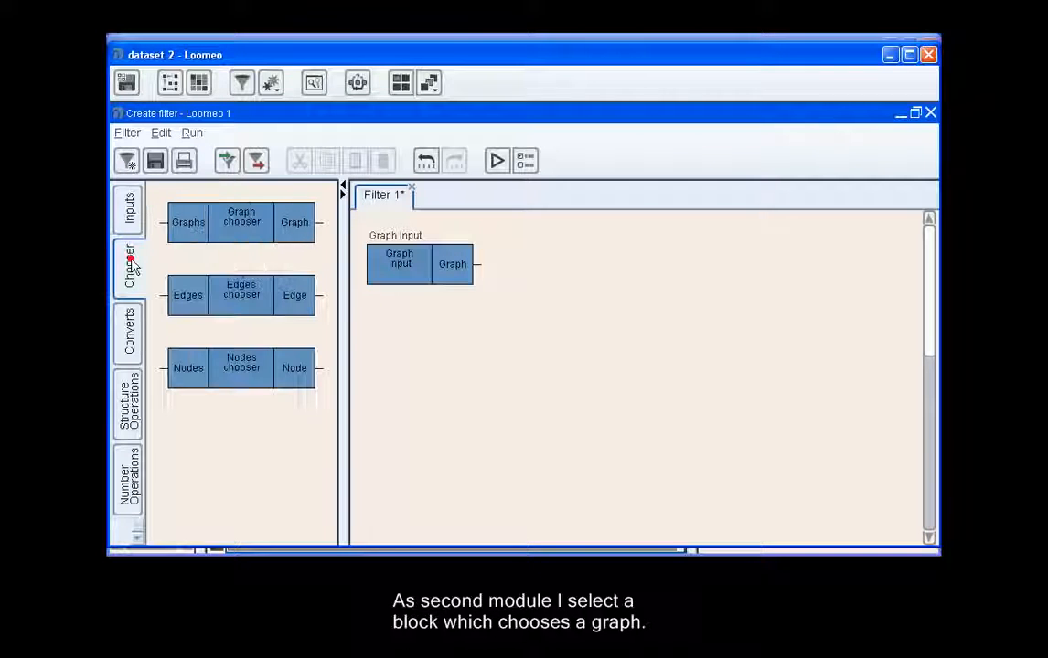
drag(234, 226, 637, 280)
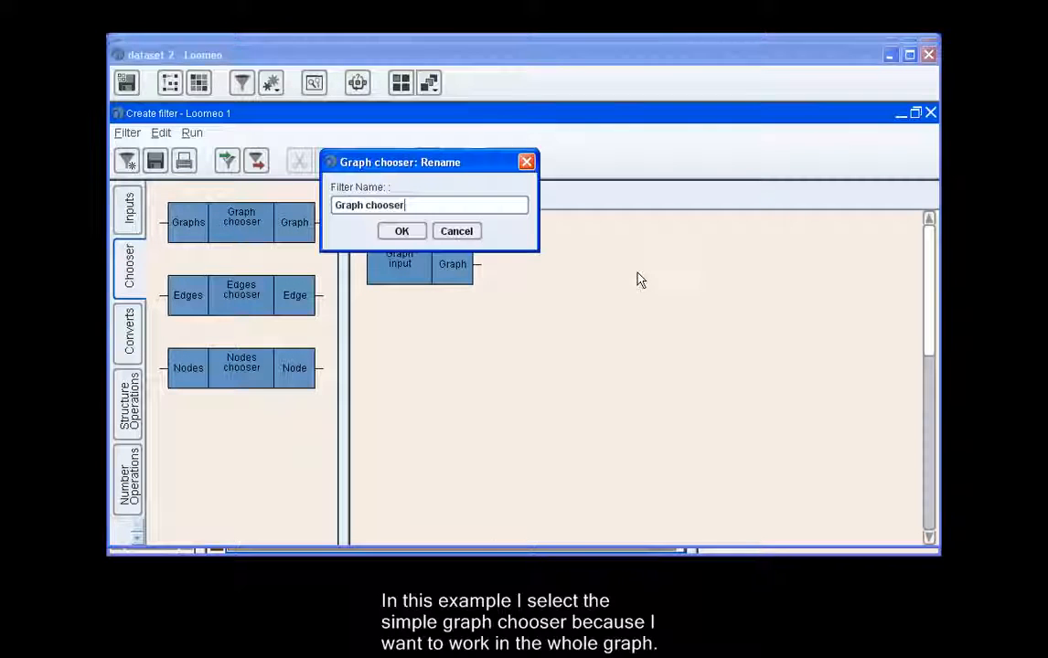
click(404, 234)
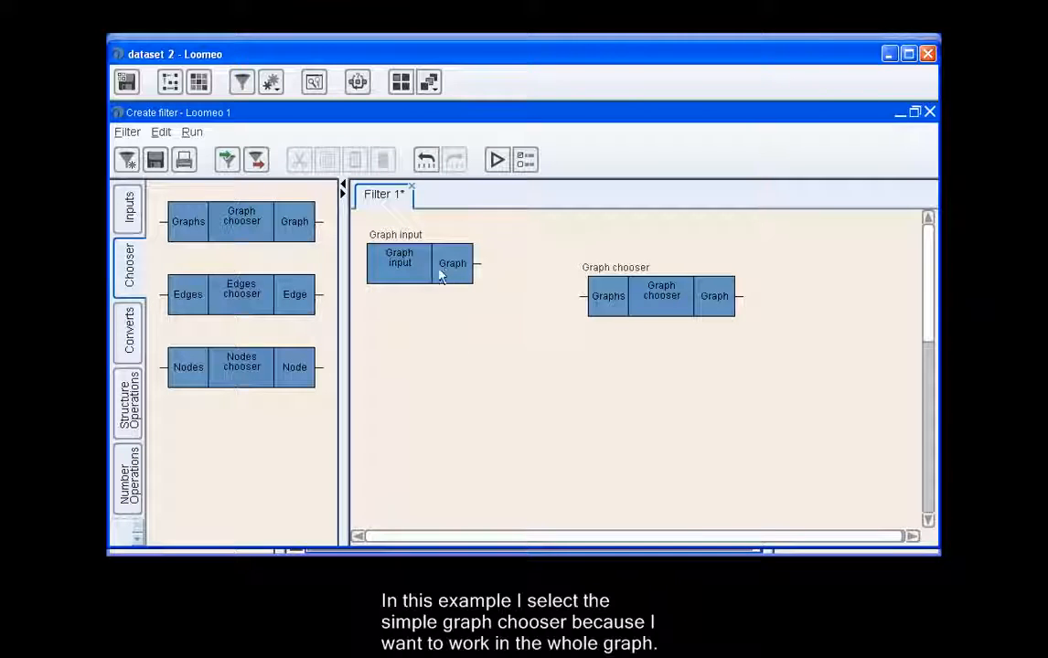
drag(450, 264, 604, 296)
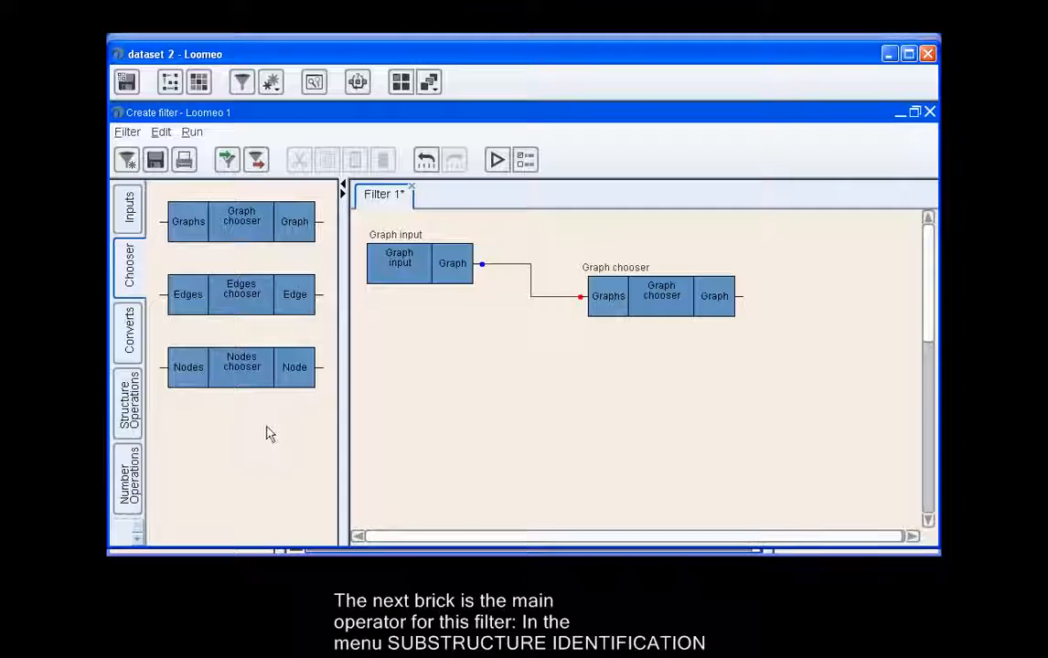
Add a Complete cluster substructure identification block below Graph chooser and feed it with the chooser's Graph output.
scroll(132, 437, down, 2)
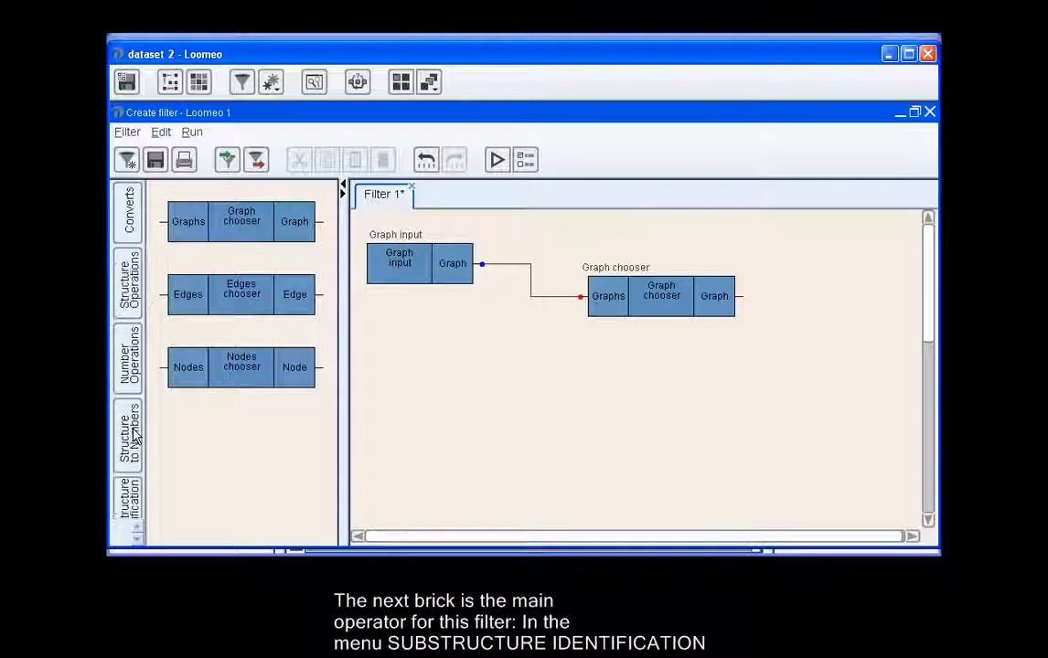
scroll(134, 437, down, 2)
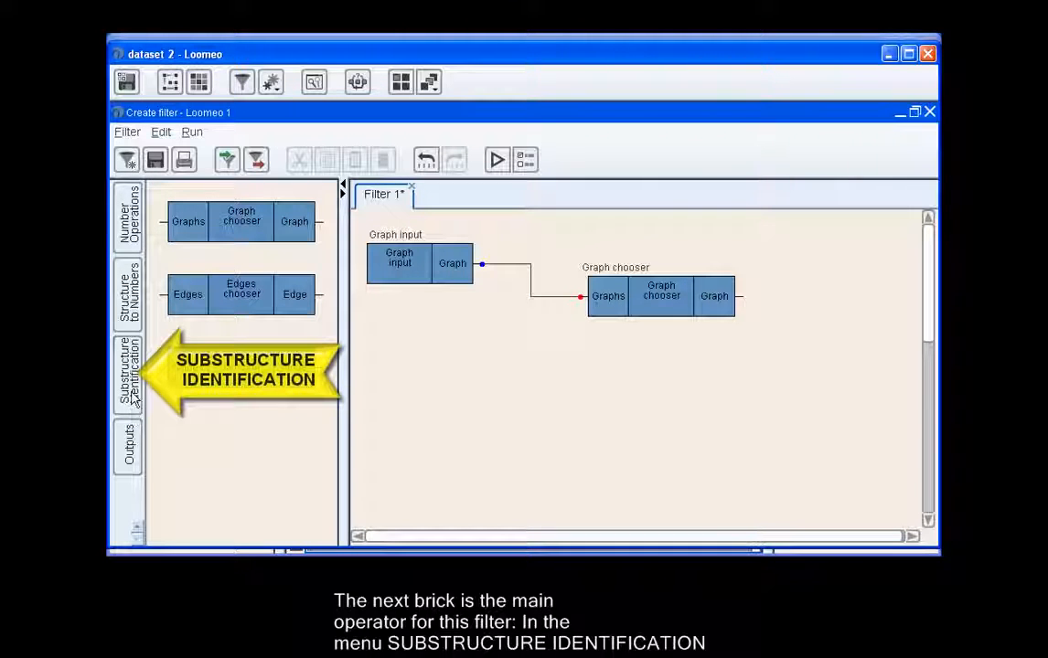
click(133, 397)
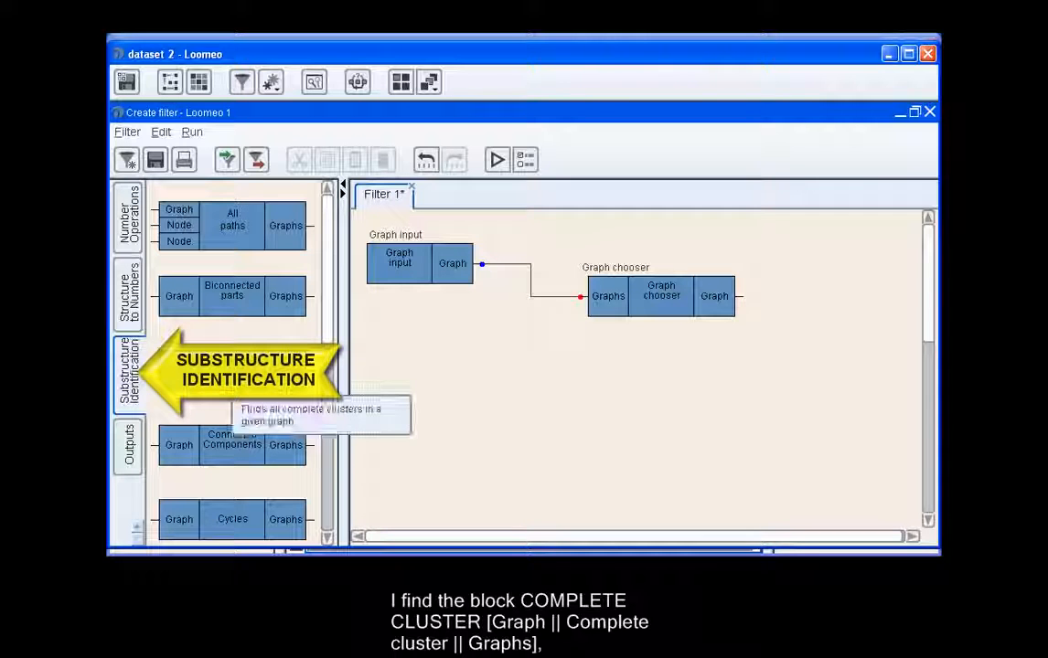
drag(233, 386, 834, 363)
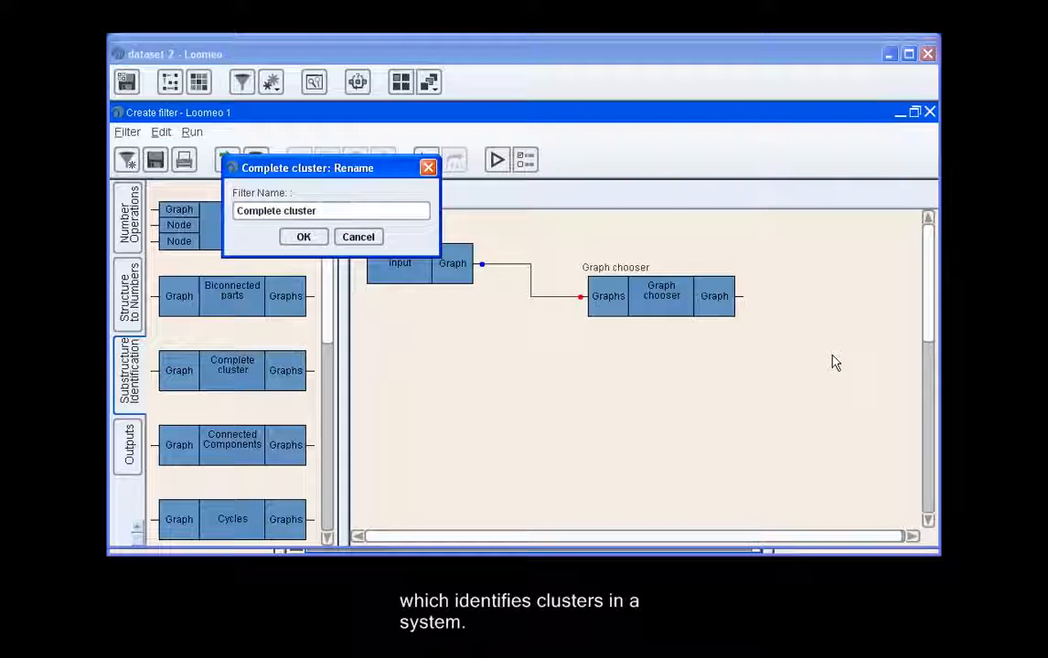
click(300, 236)
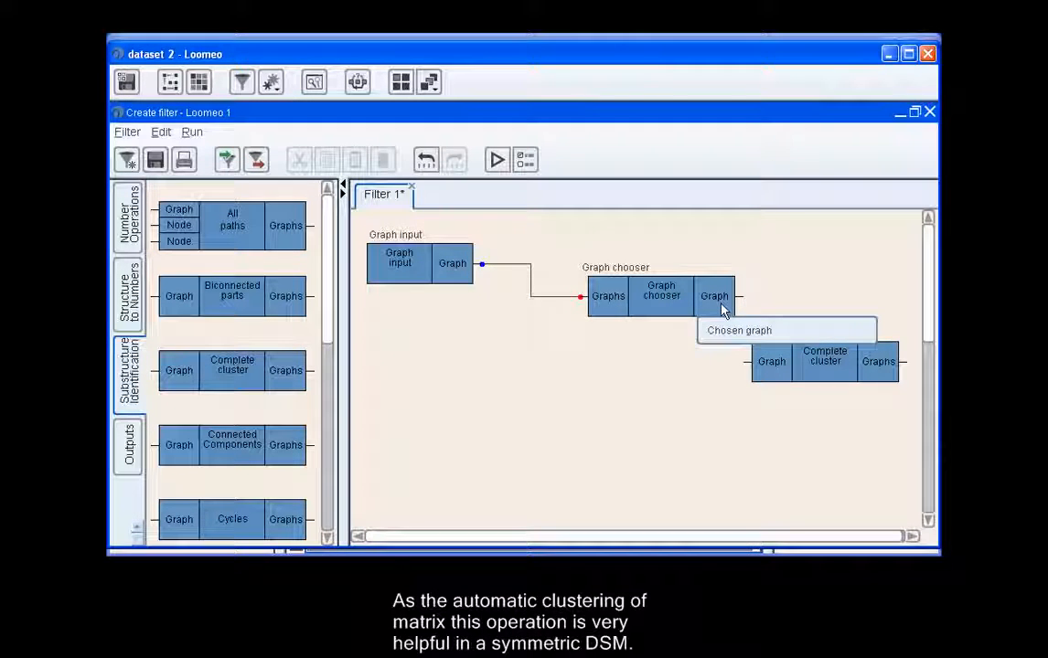
drag(722, 302, 775, 382)
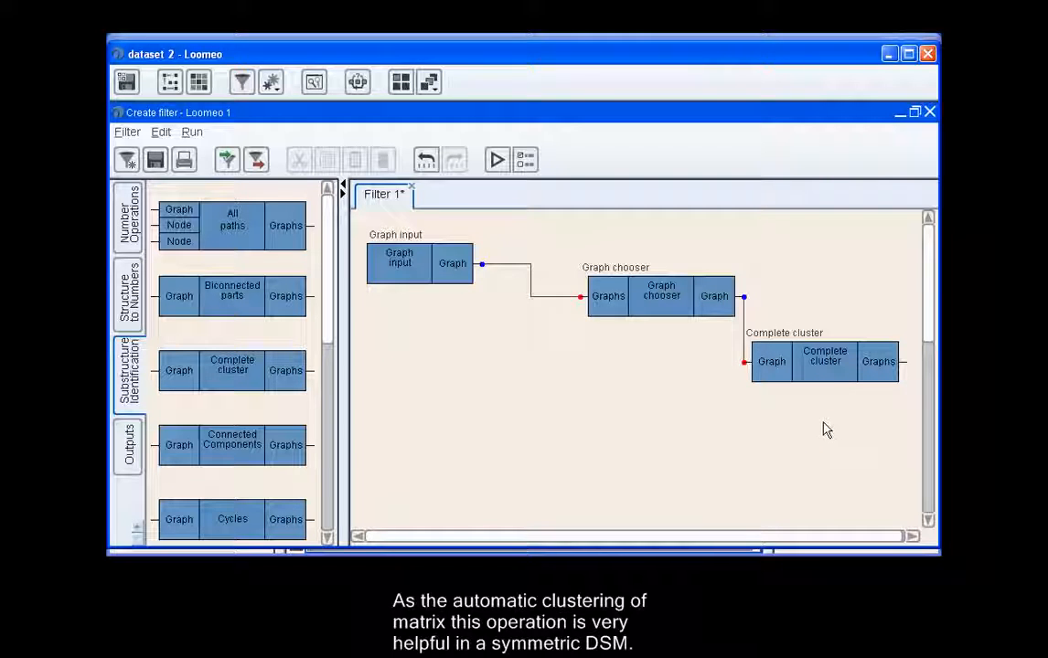
Add a Counter block and a Size block below Complete cluster, keeping their default names.
mouse_move(835, 384)
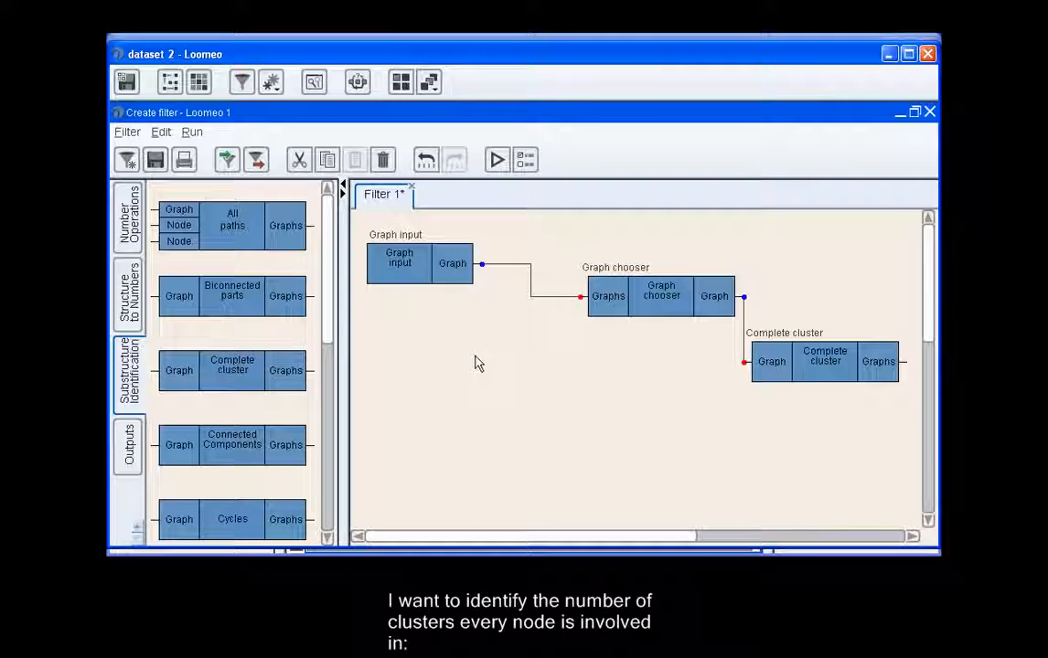
click(124, 309)
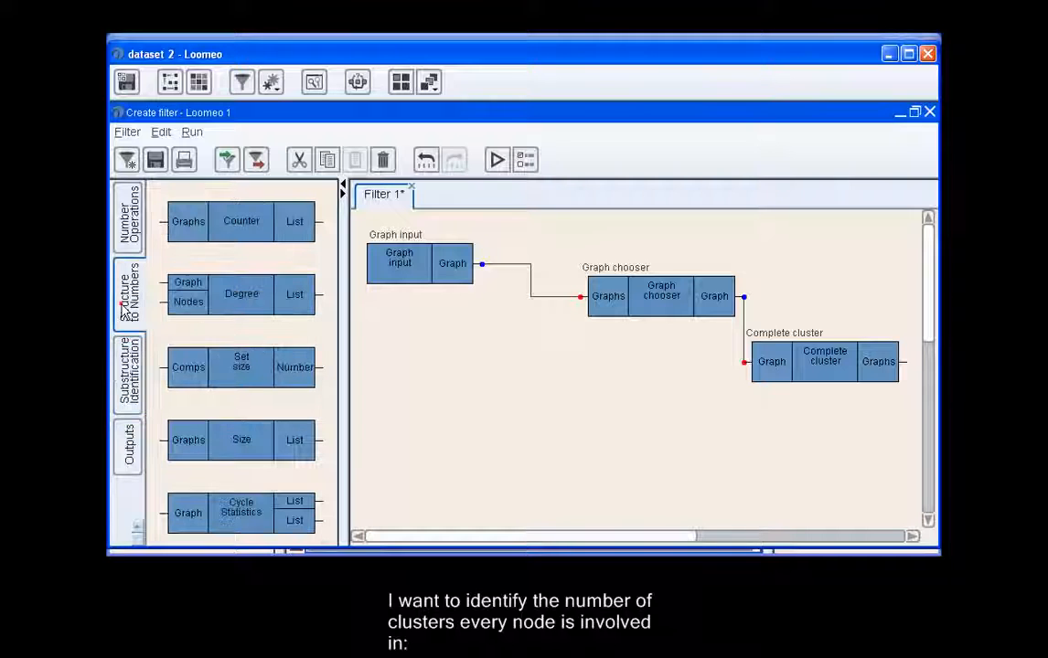
drag(240, 234, 823, 448)
click(302, 235)
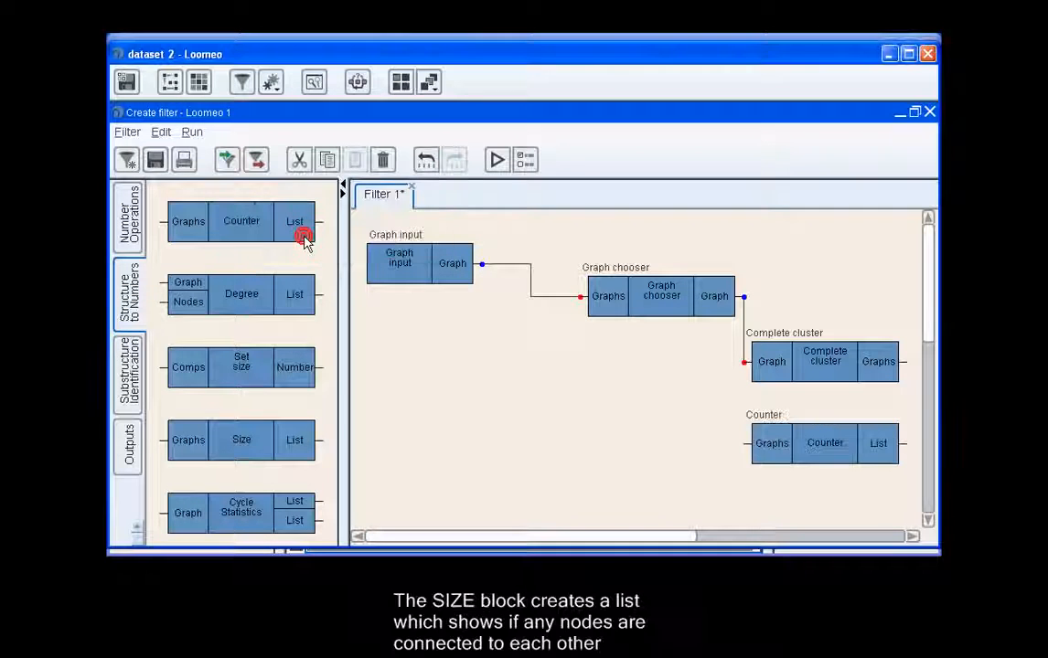
drag(246, 438, 887, 522)
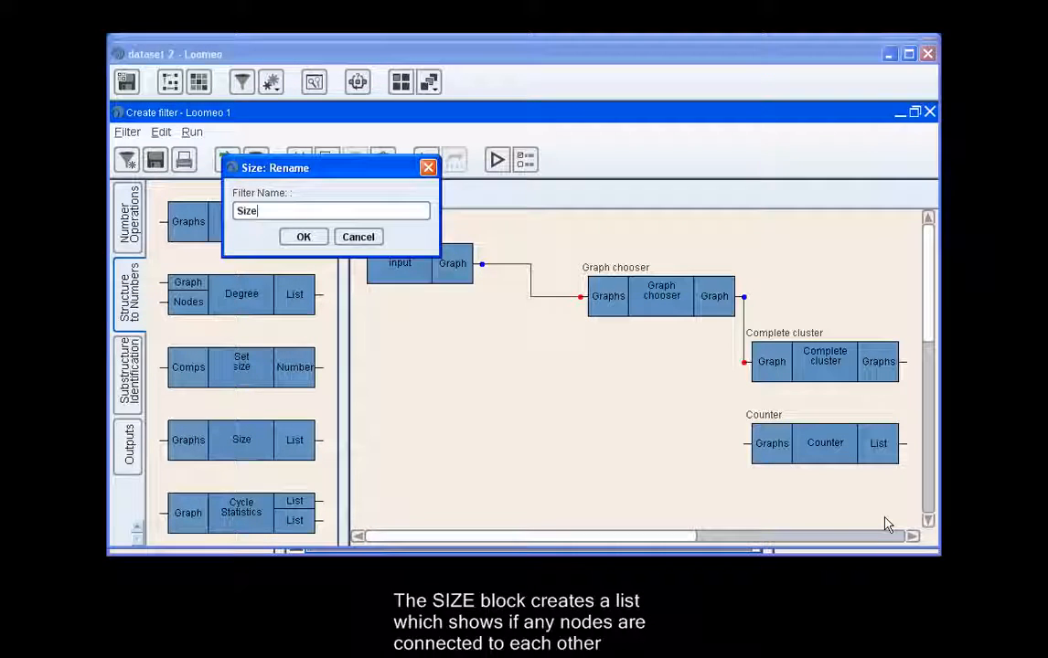
click(304, 237)
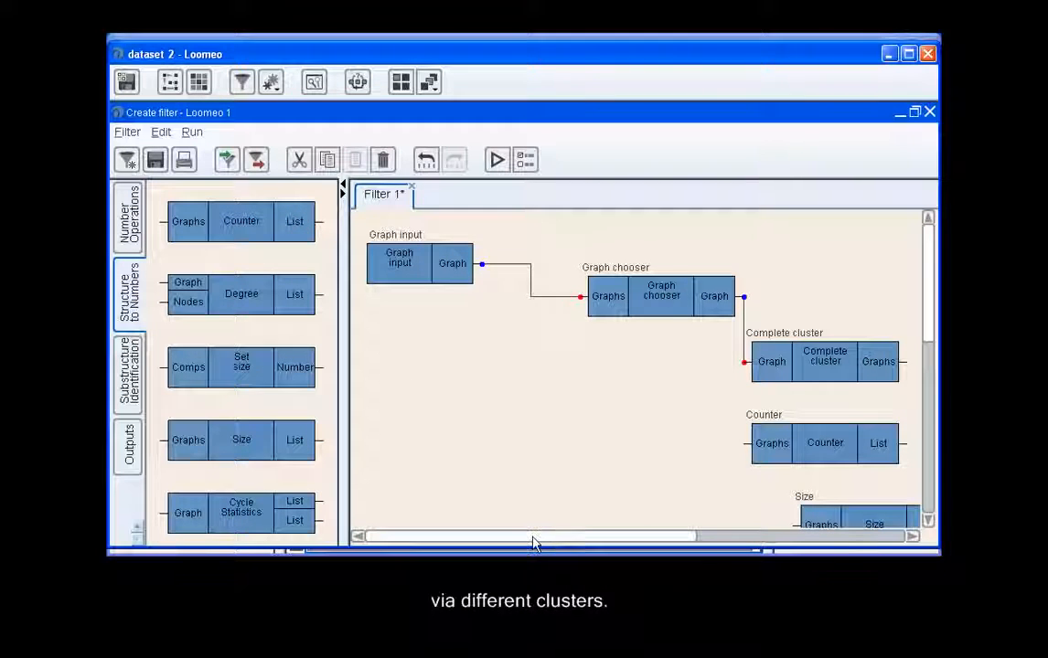
Align Counter and Size one above the other to the right of Complete cluster and connect its Graphs output to both blocks.
drag(535, 540, 720, 515)
scroll(680, 391, down, 2)
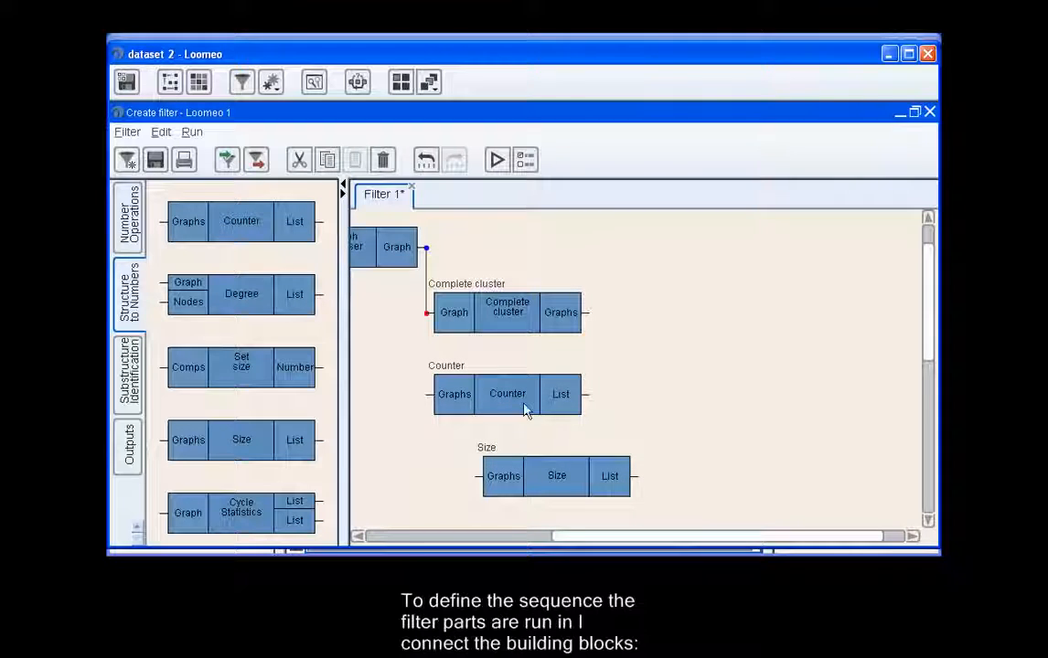
drag(489, 400, 671, 384)
drag(561, 475, 692, 461)
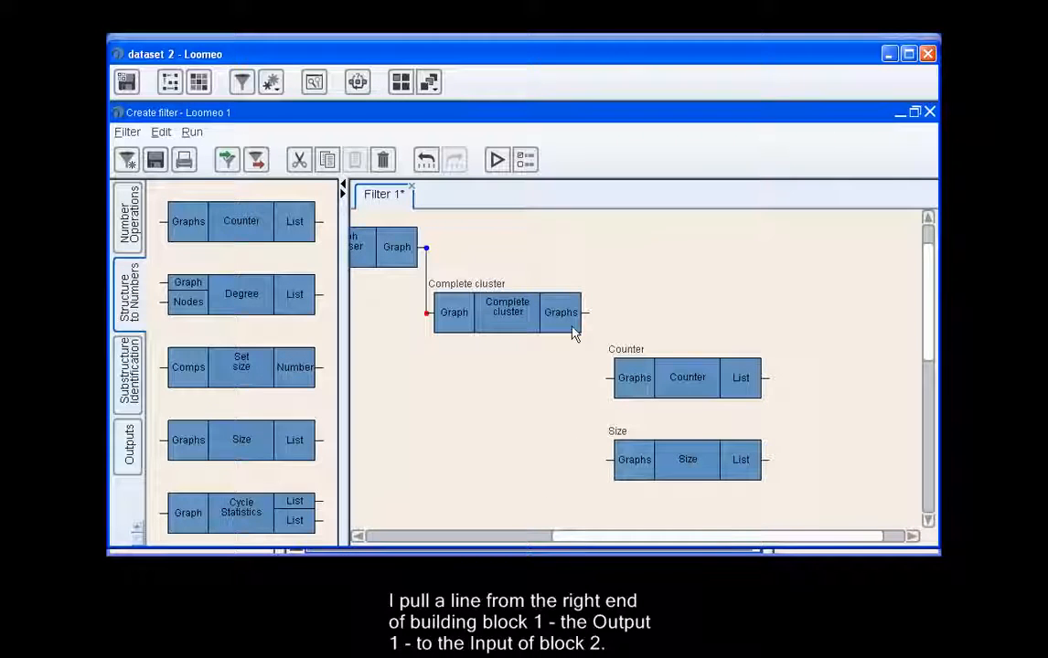
drag(564, 316, 627, 390)
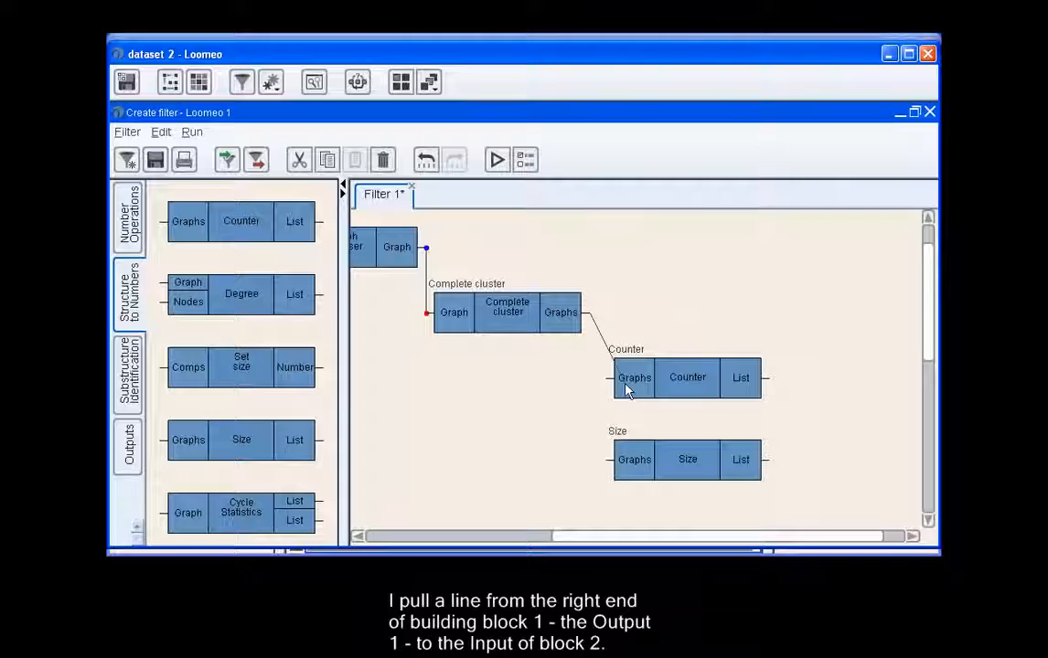
drag(563, 315, 611, 460)
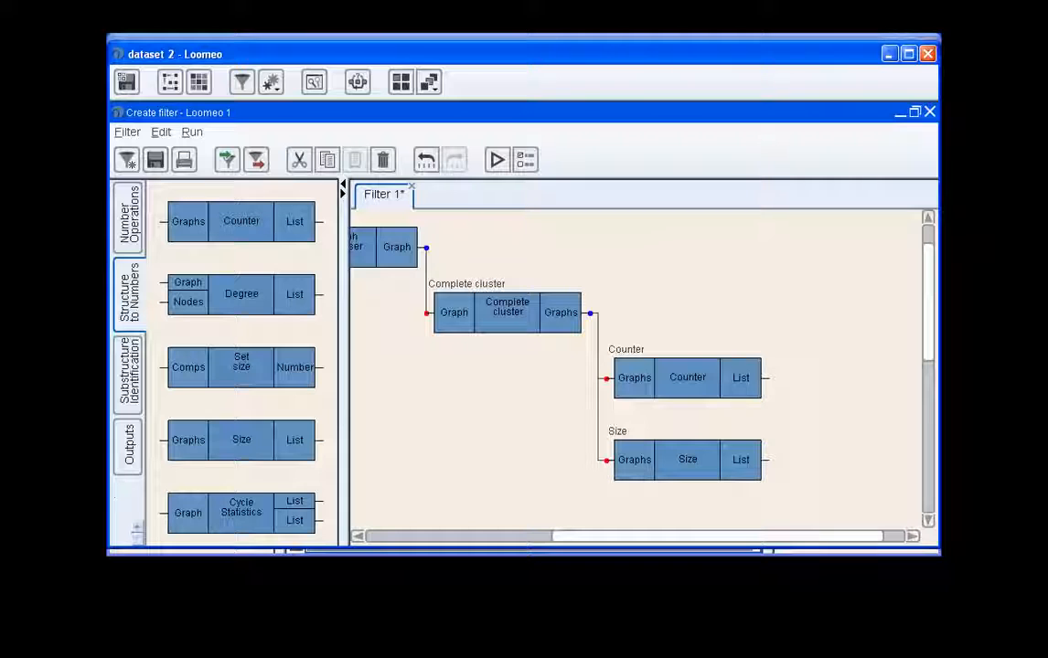
Add a List output block beside Counter and a Diagram output block beside Size, keeping their default names.
click(127, 469)
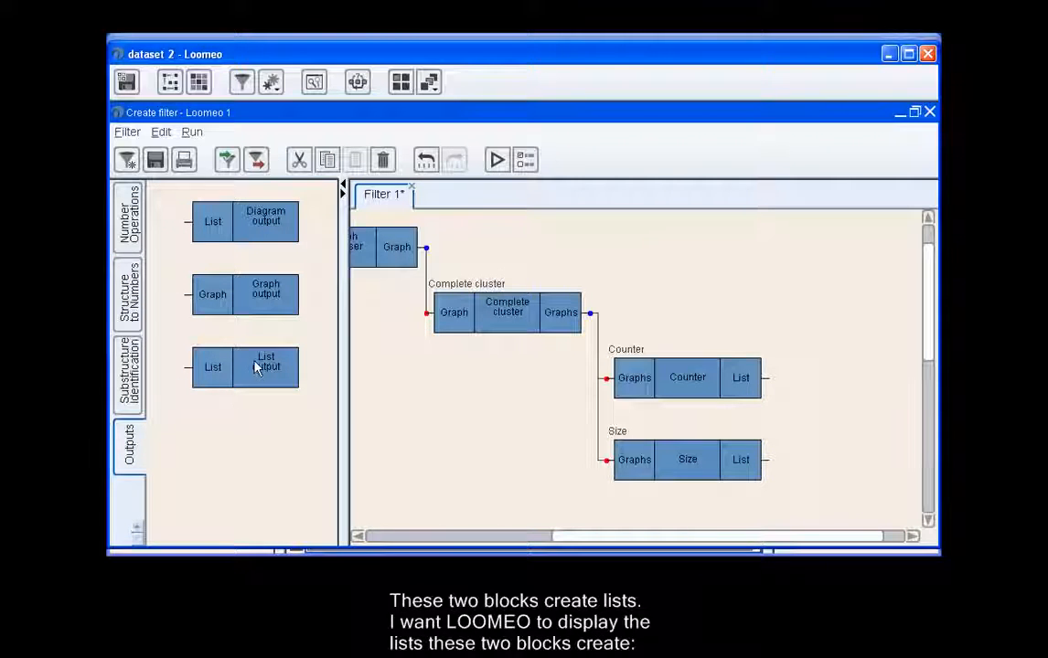
drag(257, 368, 870, 389)
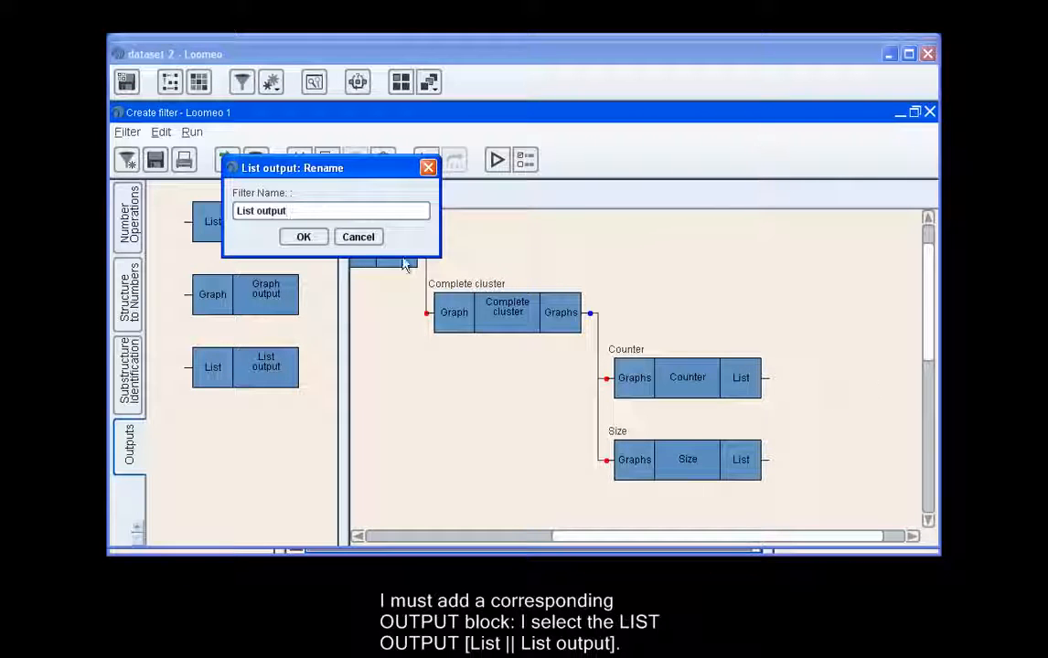
click(303, 237)
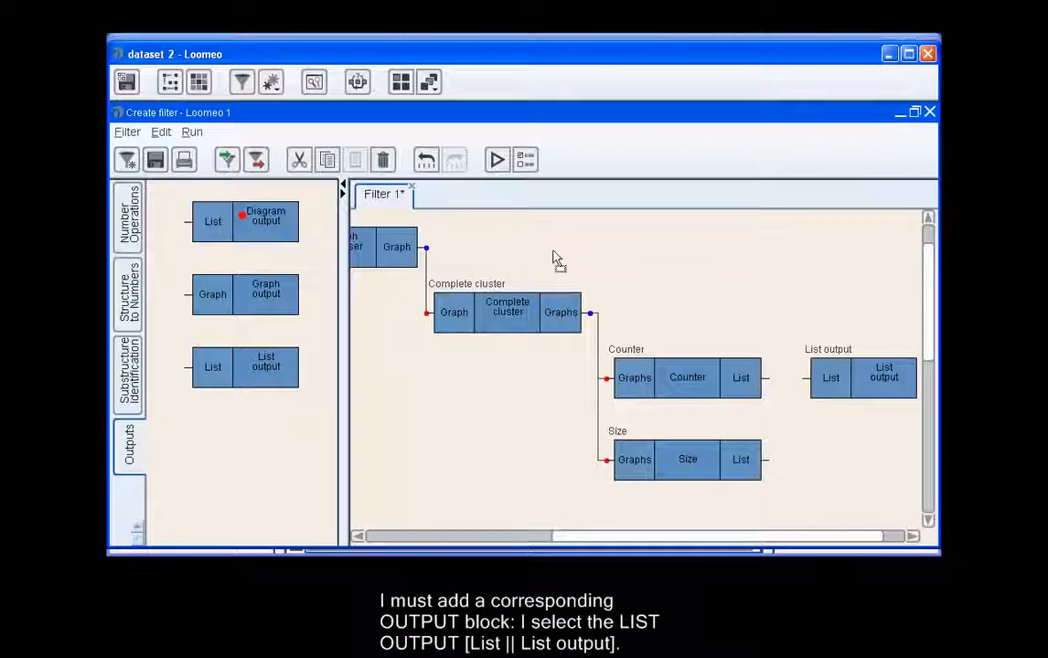
drag(555, 261, 868, 469)
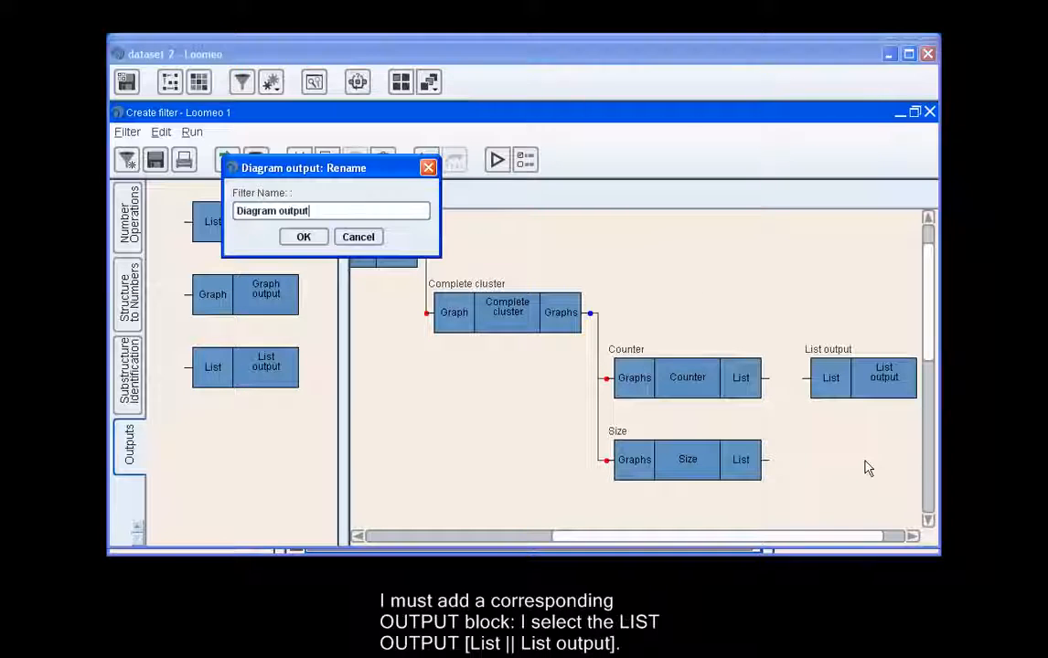
click(304, 237)
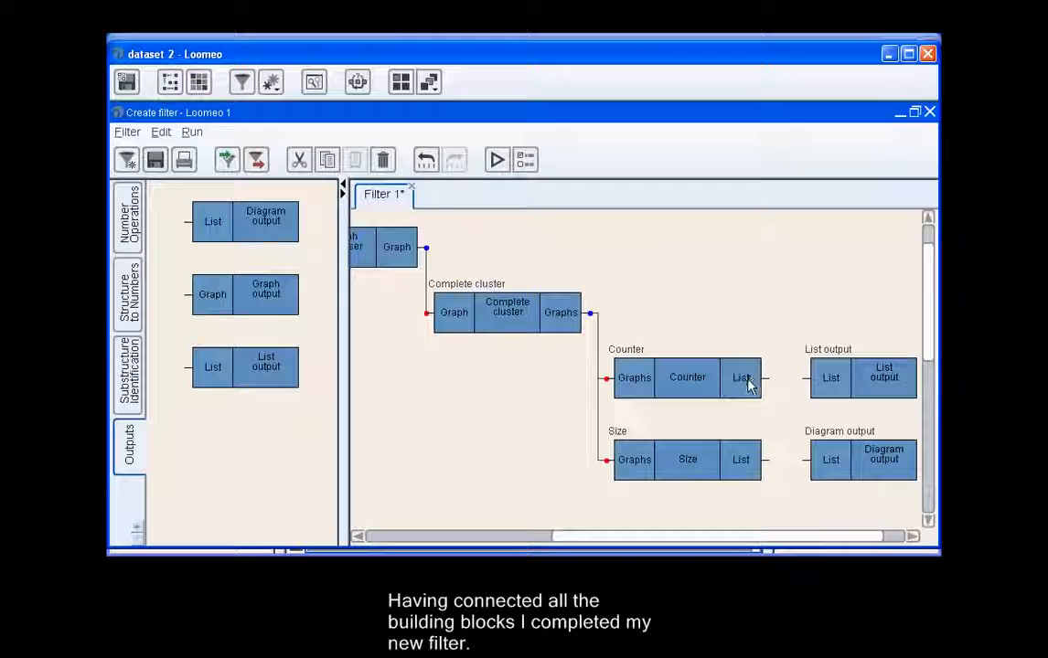
Connect Counter's List output to the List output block and Size's List output to the Diagram output block.
drag(748, 386, 842, 378)
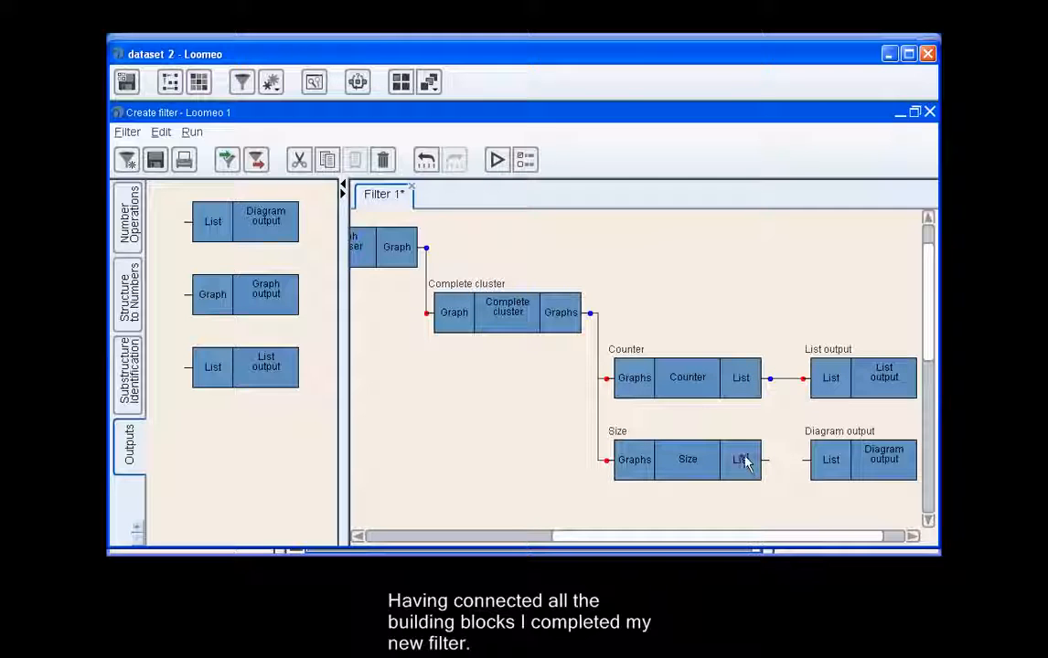
drag(745, 462, 831, 459)
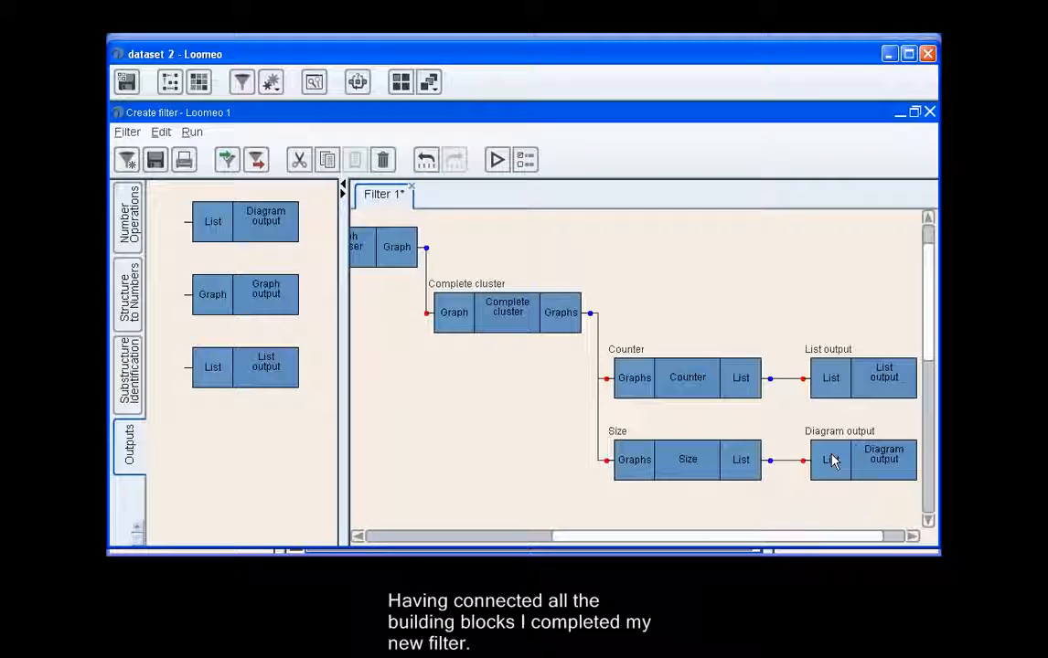
click(911, 538)
click(911, 539)
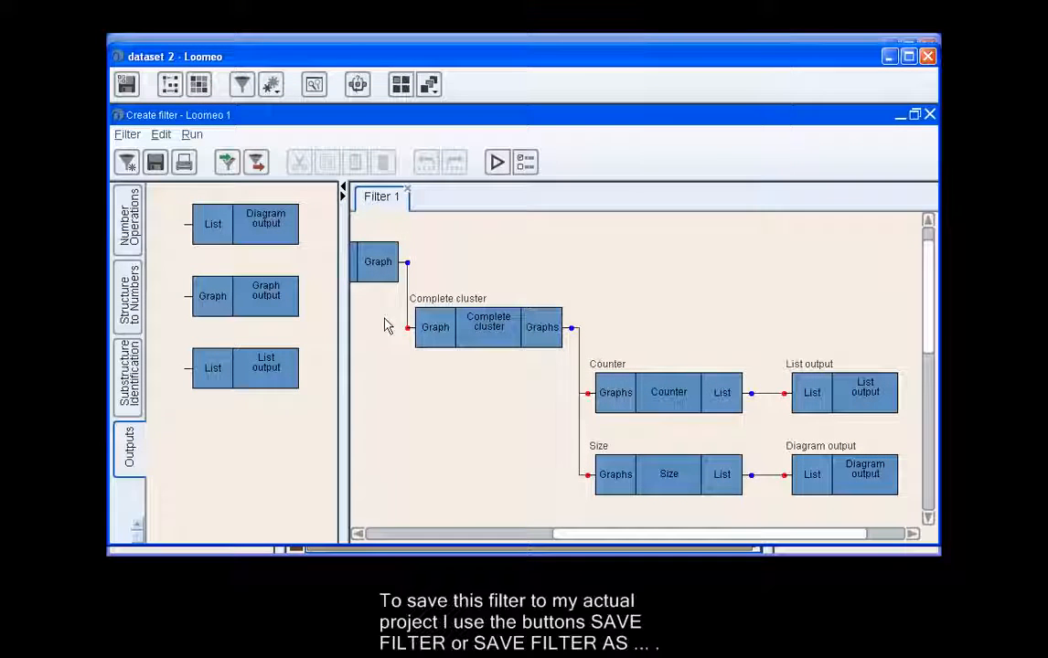
Save the filter in the project under the name Filter 1 without a comment.
click(128, 134)
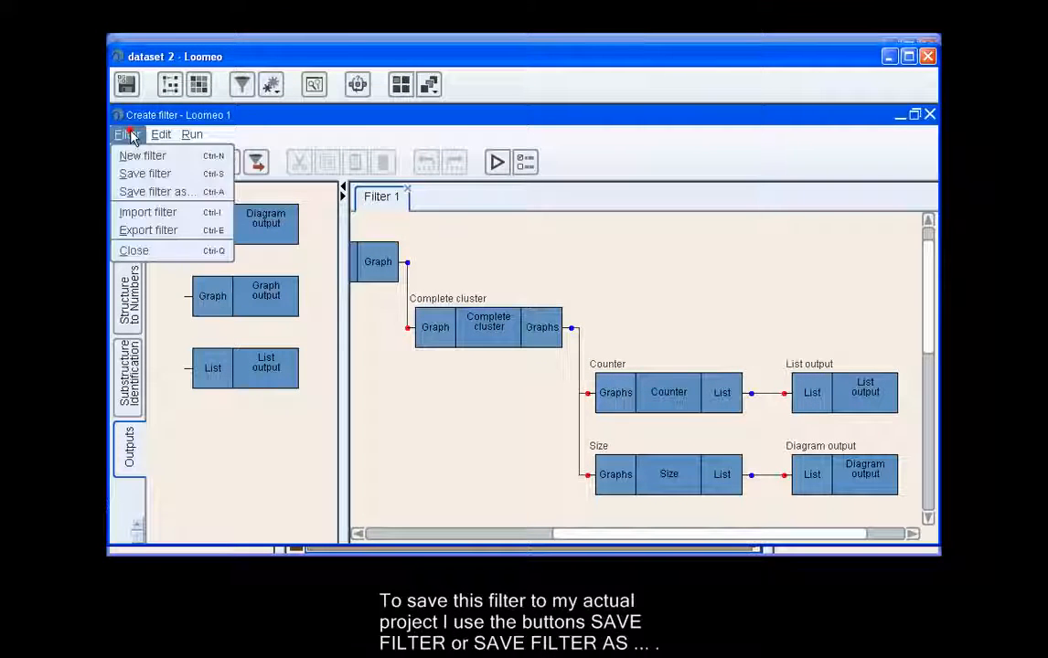
click(156, 193)
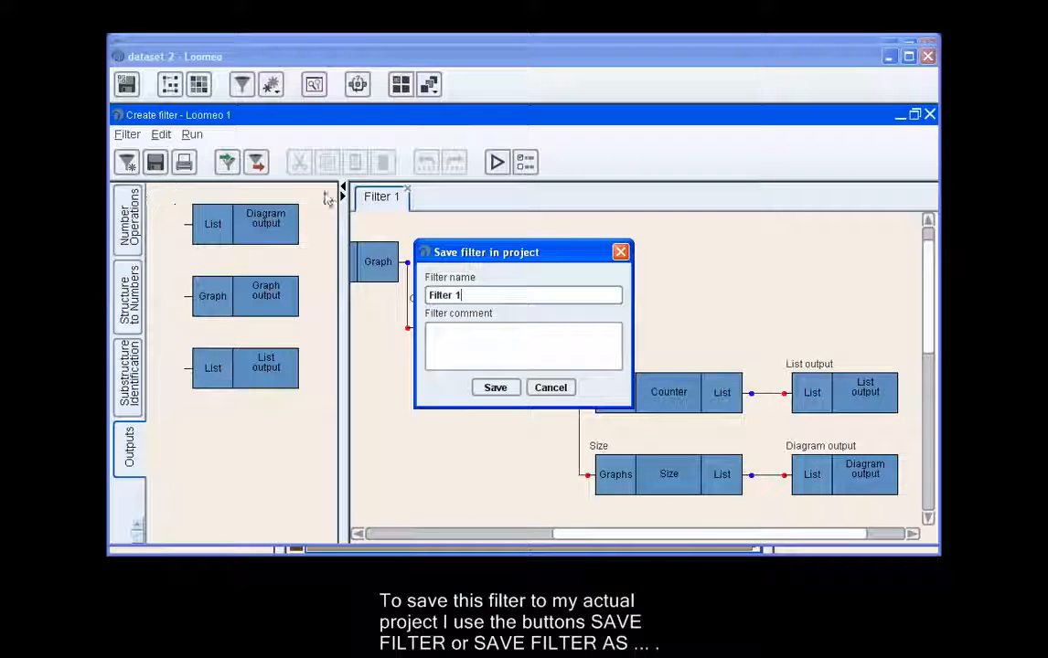
click(496, 386)
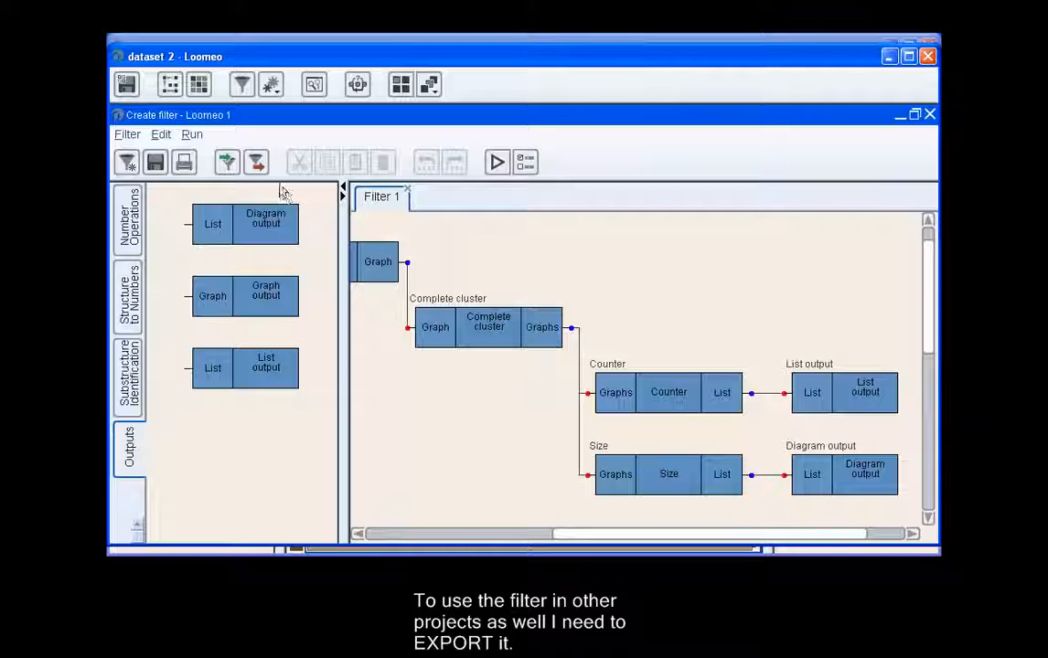
Export the filter as the Loomeo filter file clusters.lff in the "Filter, english" folder.
click(256, 162)
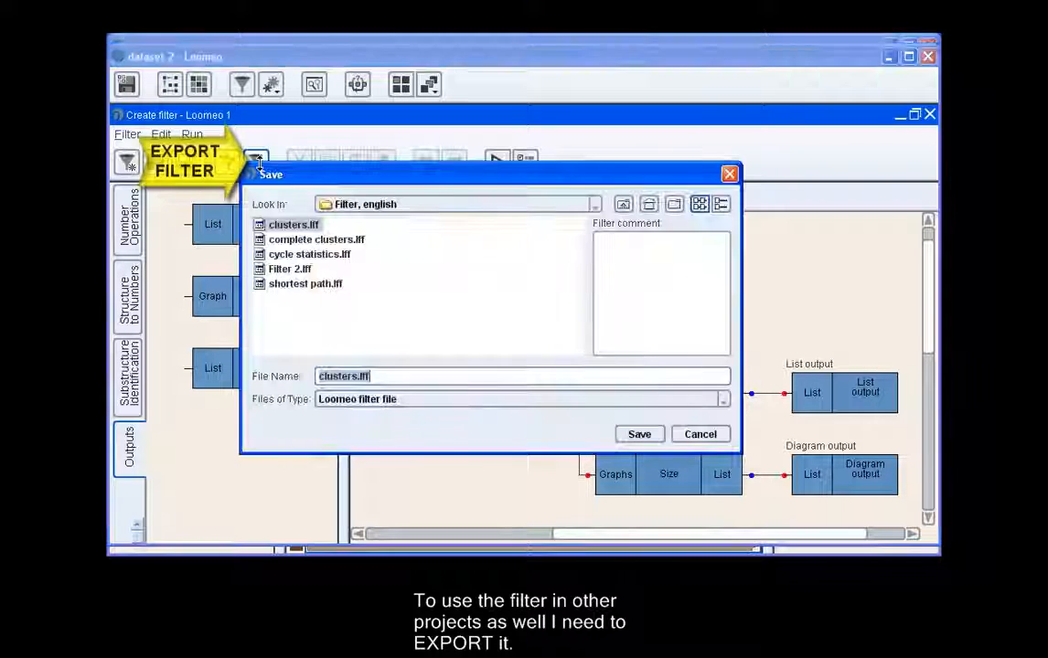
click(416, 247)
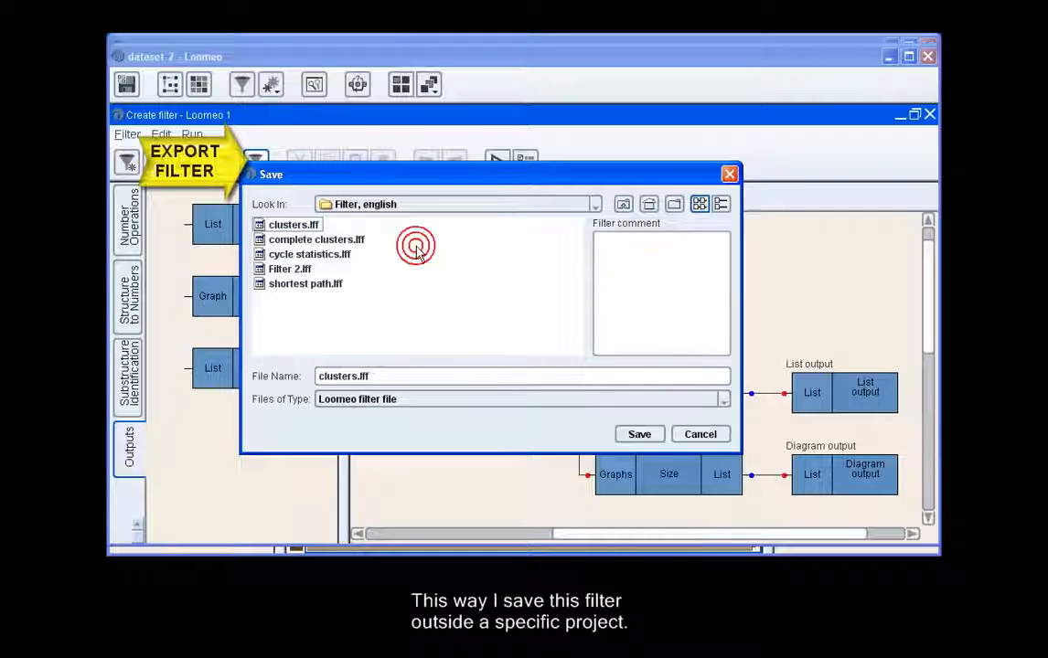
click(641, 435)
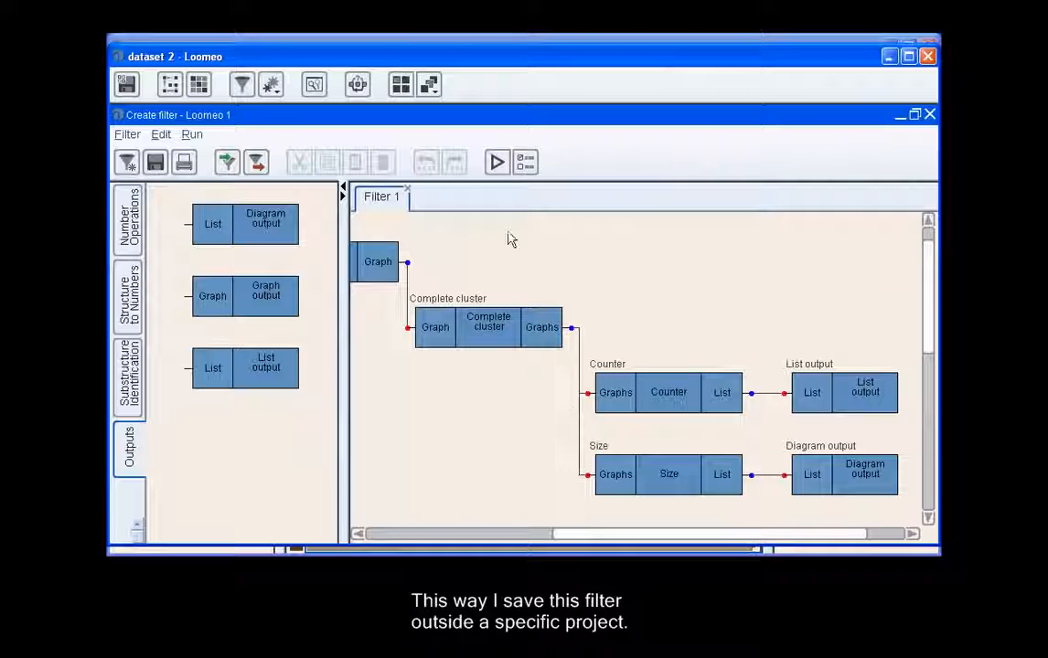
Apply the cluster filter to the graph starting with Element 1 - Element 10 - Element 8.
click(498, 163)
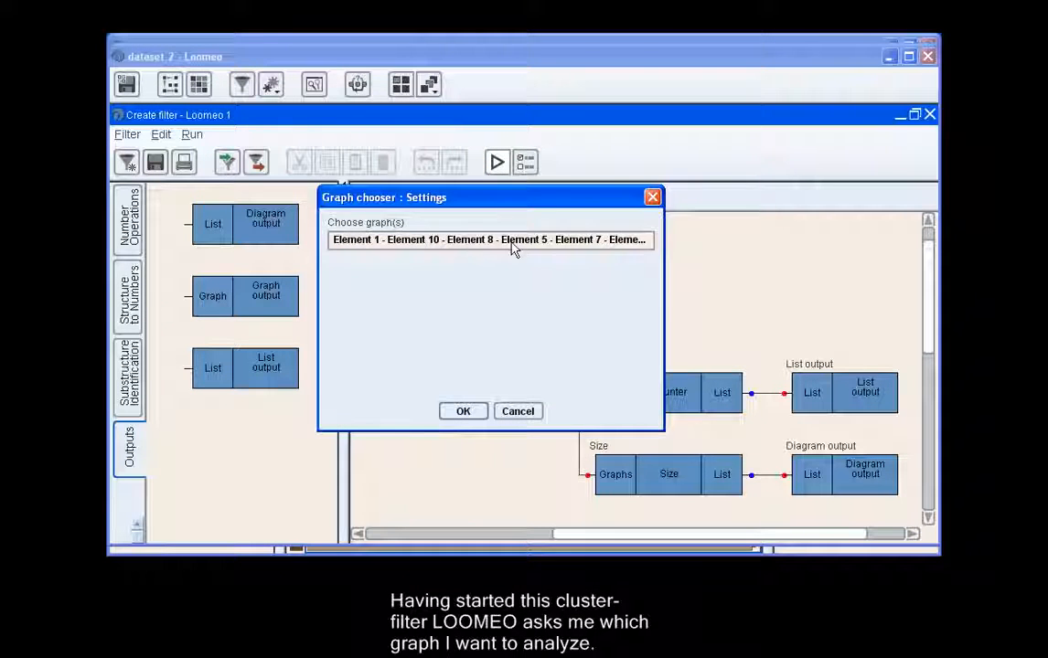
click(513, 241)
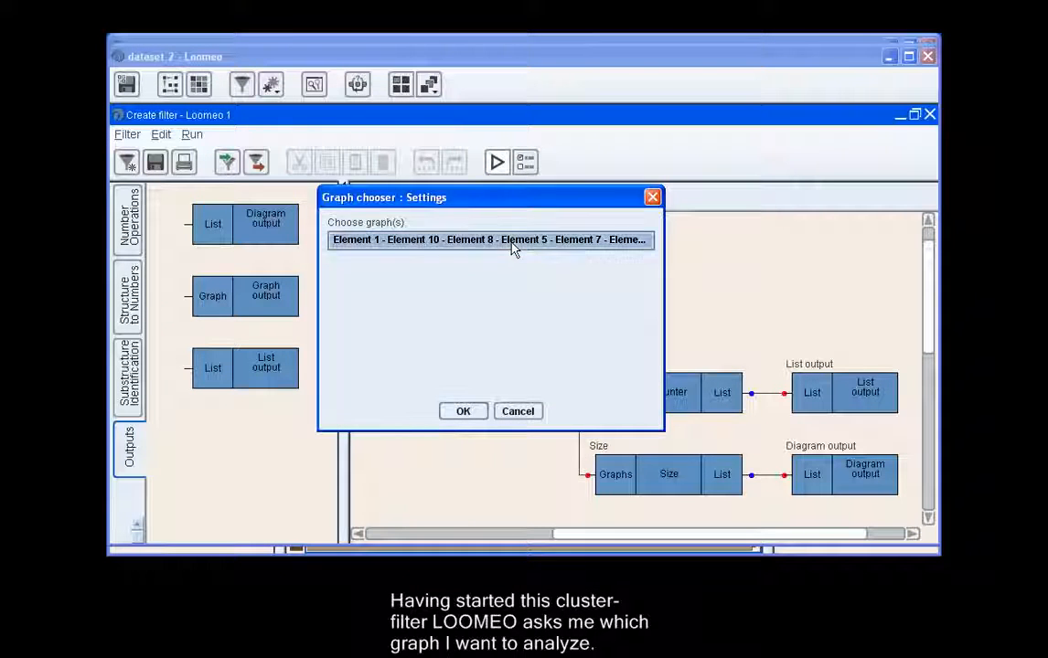
click(462, 411)
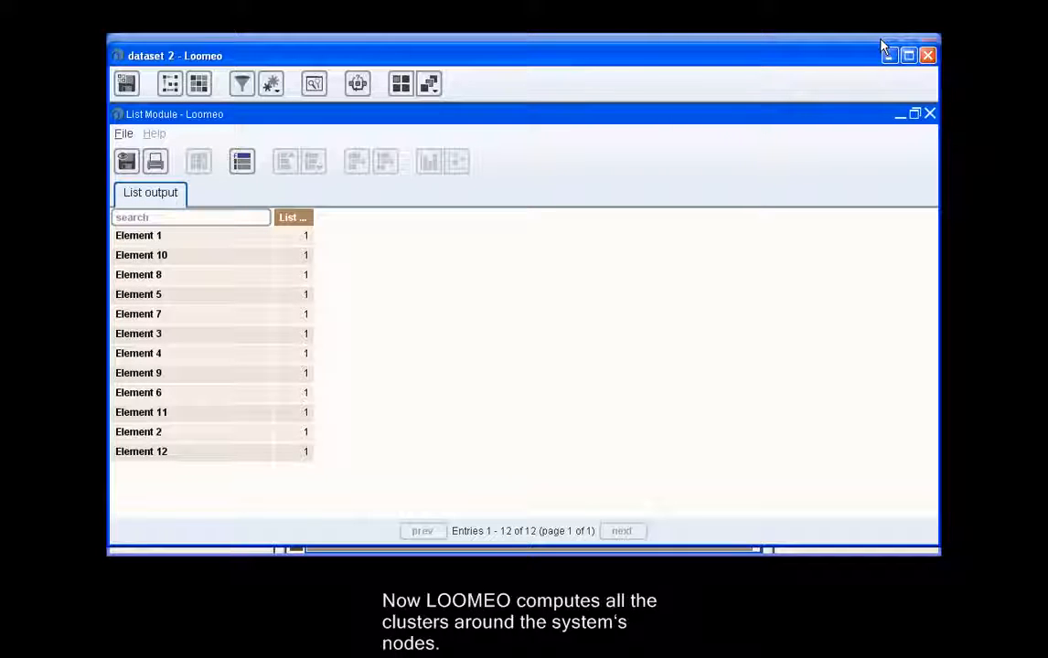
Highlight Element 1 and Element 7 in the list output and open the matrix beside the list.
click(225, 239)
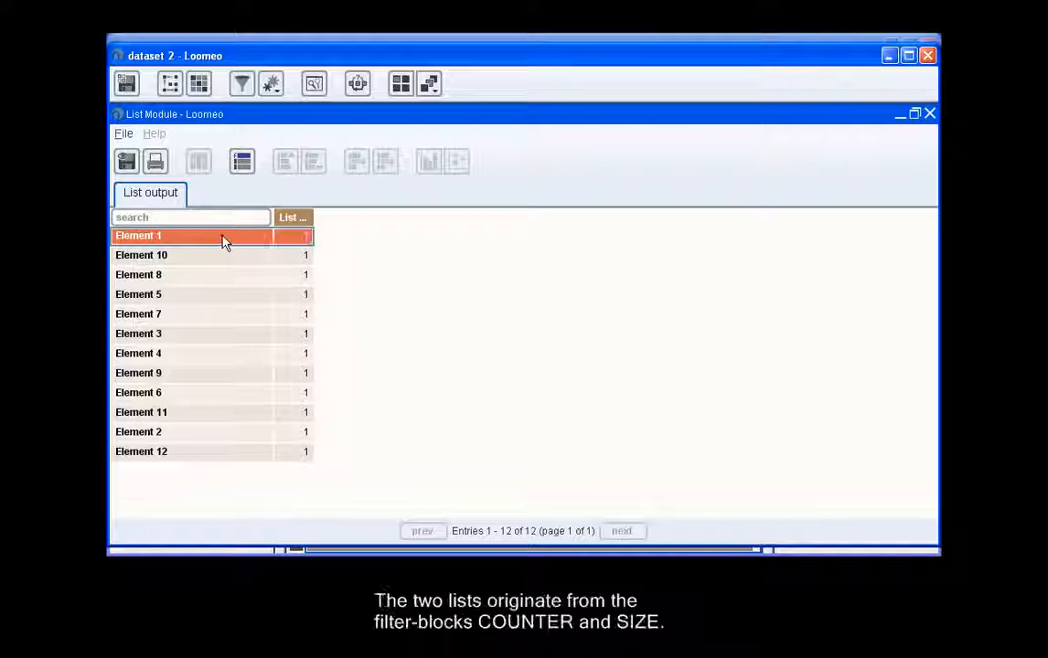
ctrl+click(226, 314)
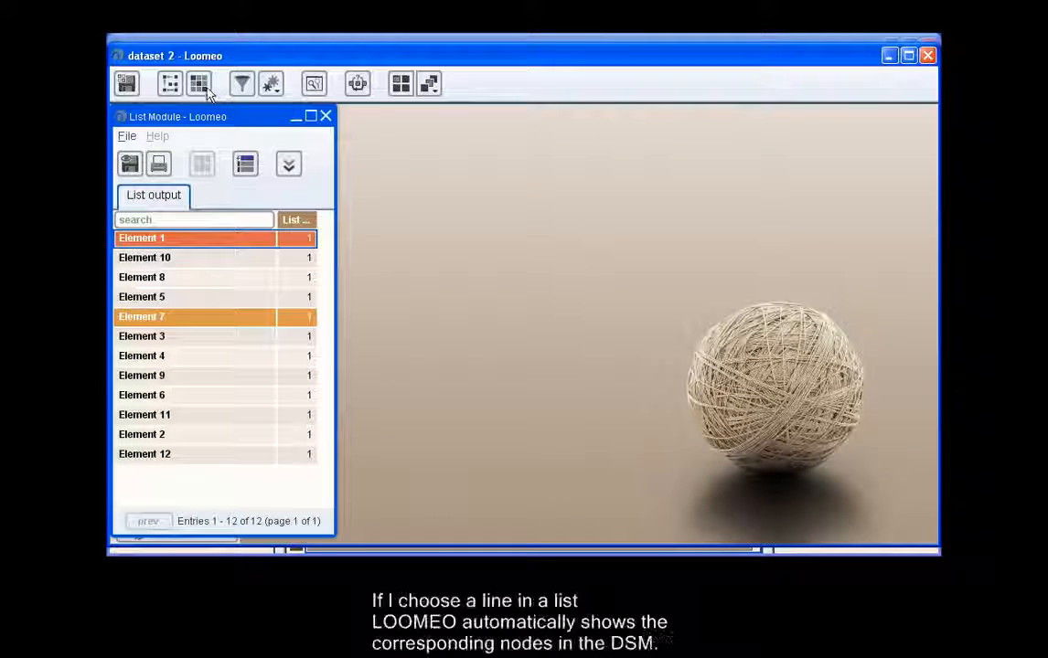
click(198, 84)
click(256, 112)
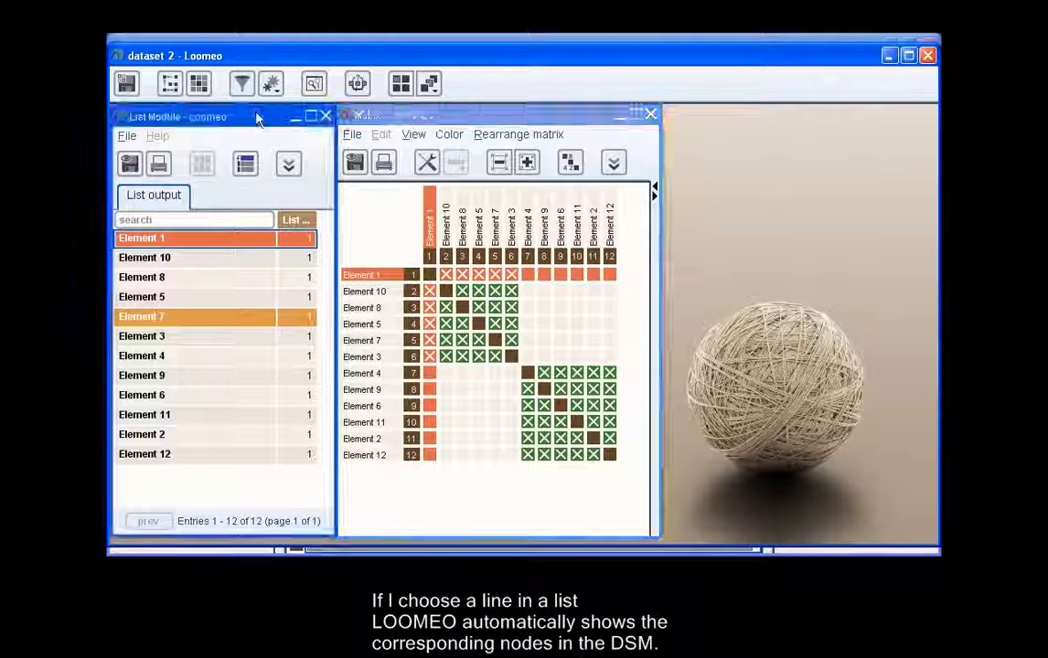
Reapply the Element 1 highlight, toggle Element 7's and highlight Element 9 in the list to examine the corresponding nodes in the matrix.
click(197, 238)
click(197, 238)
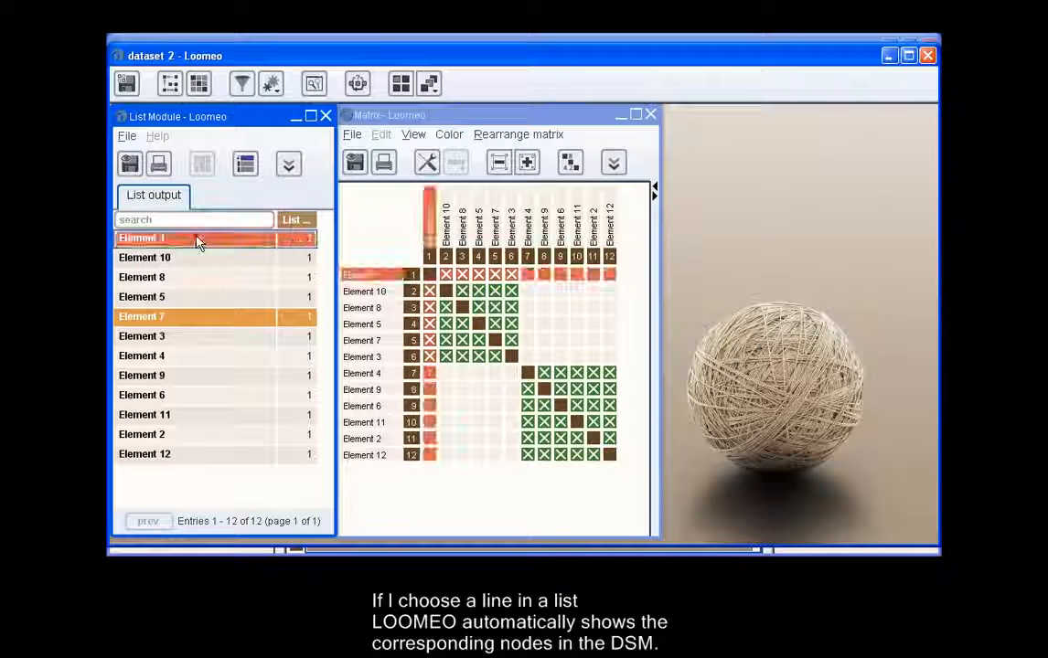
click(197, 326)
click(196, 327)
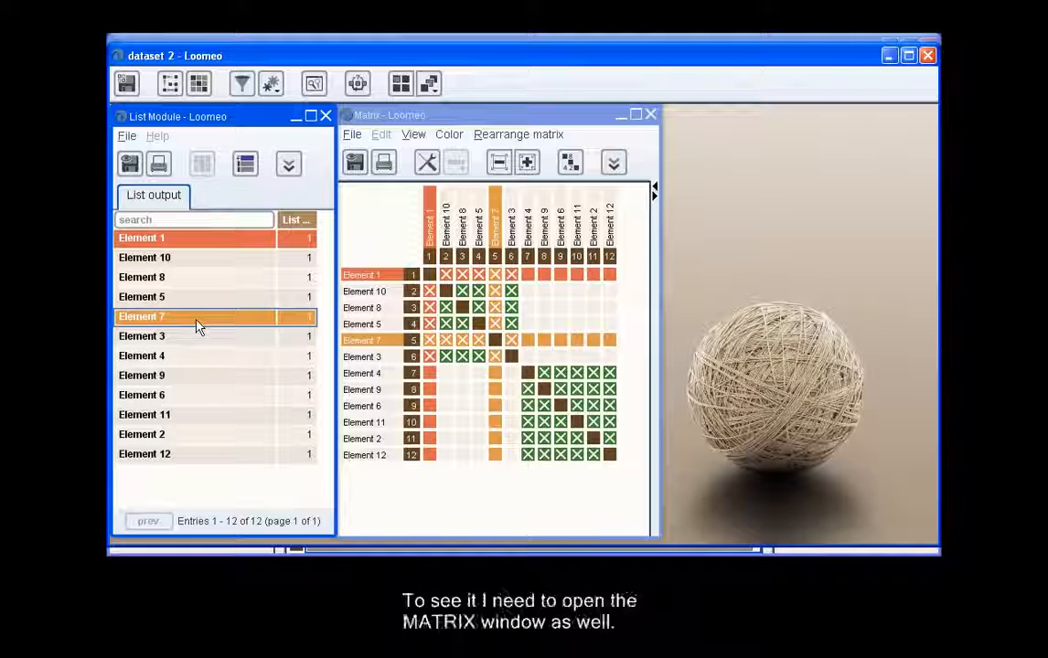
click(197, 326)
click(197, 375)
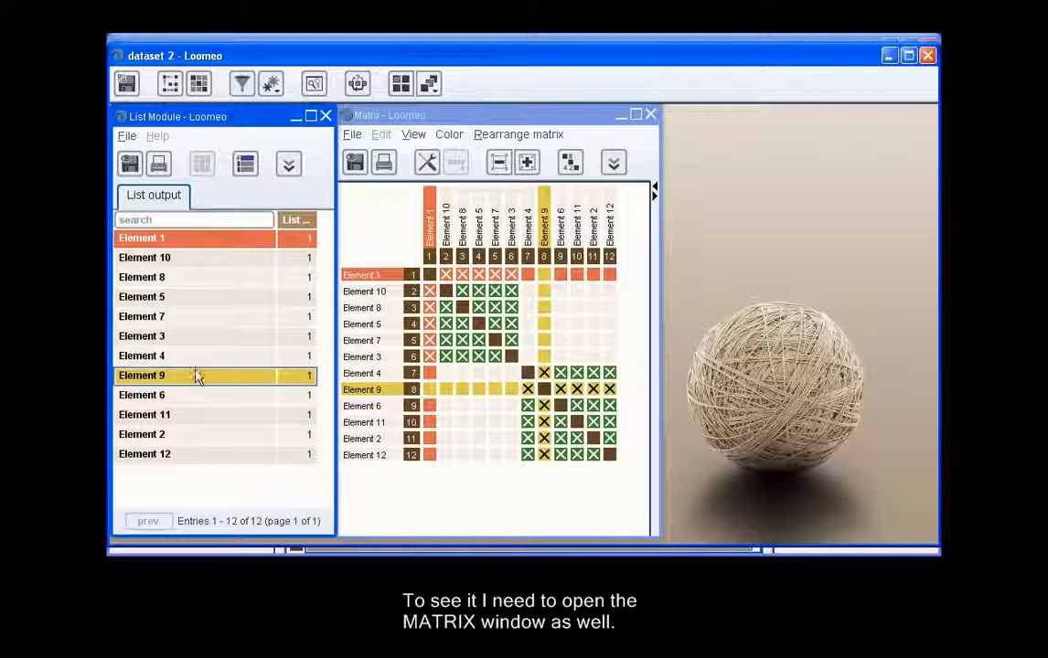
Open the graph of dataset 2 beside the list and display its edges in color.
click(170, 85)
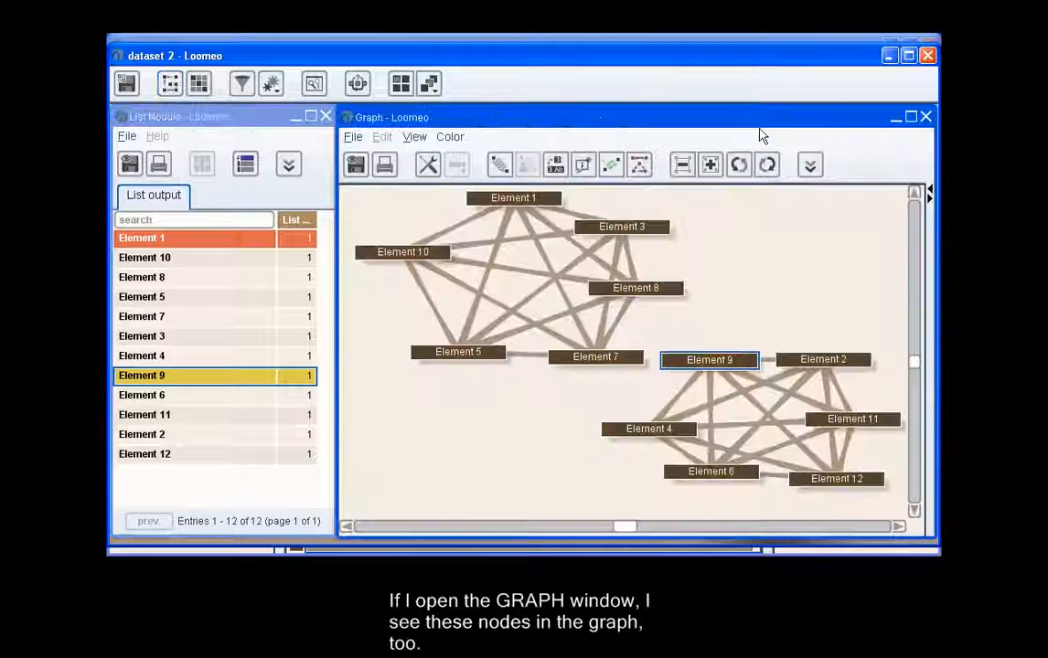
click(615, 165)
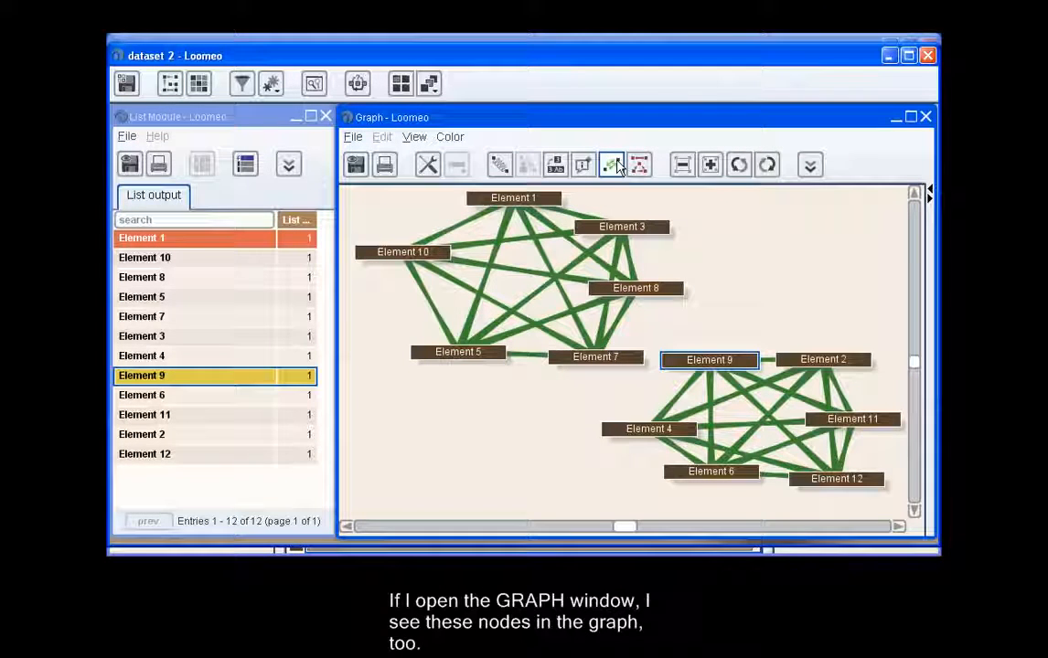
Highlight Element 1 and Element 10 from the list to examine their graph nodes, and remove Element 9's highlight.
click(176, 241)
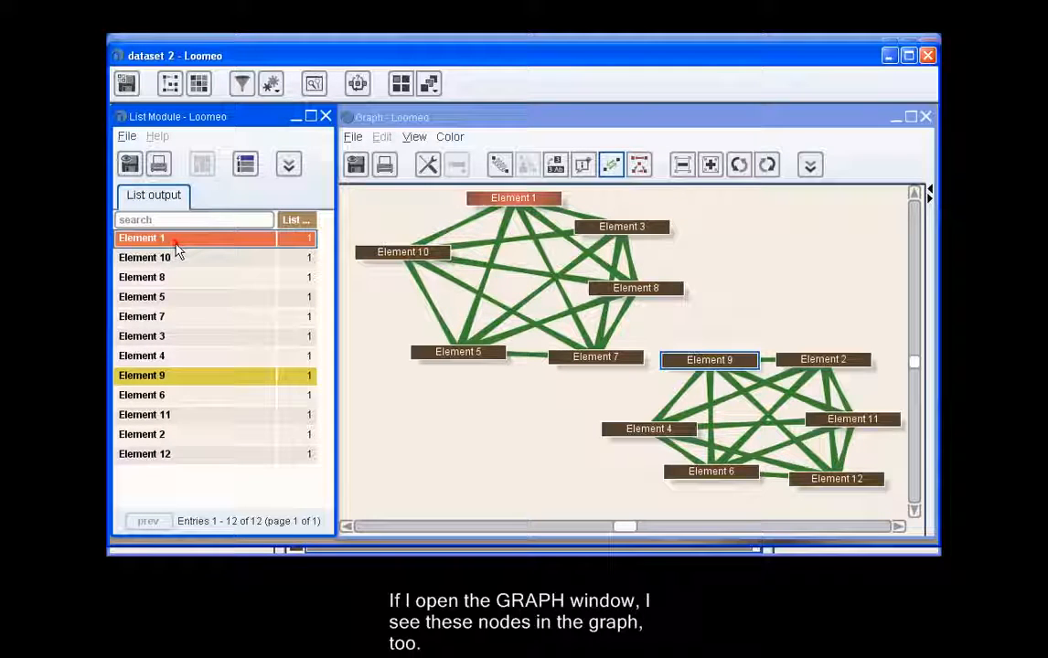
click(175, 258)
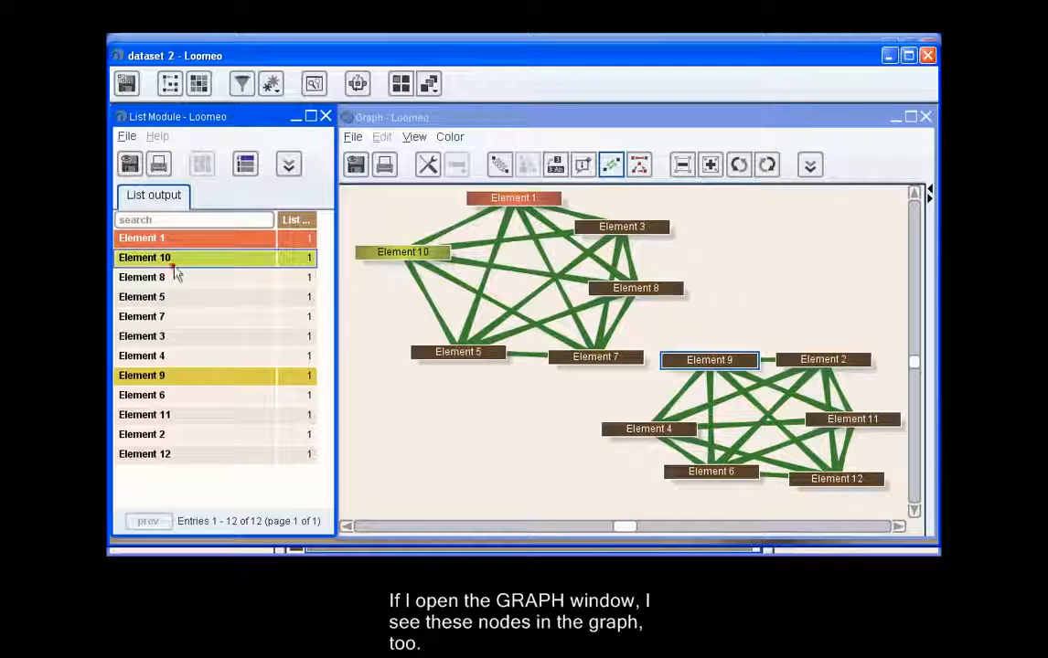
click(178, 376)
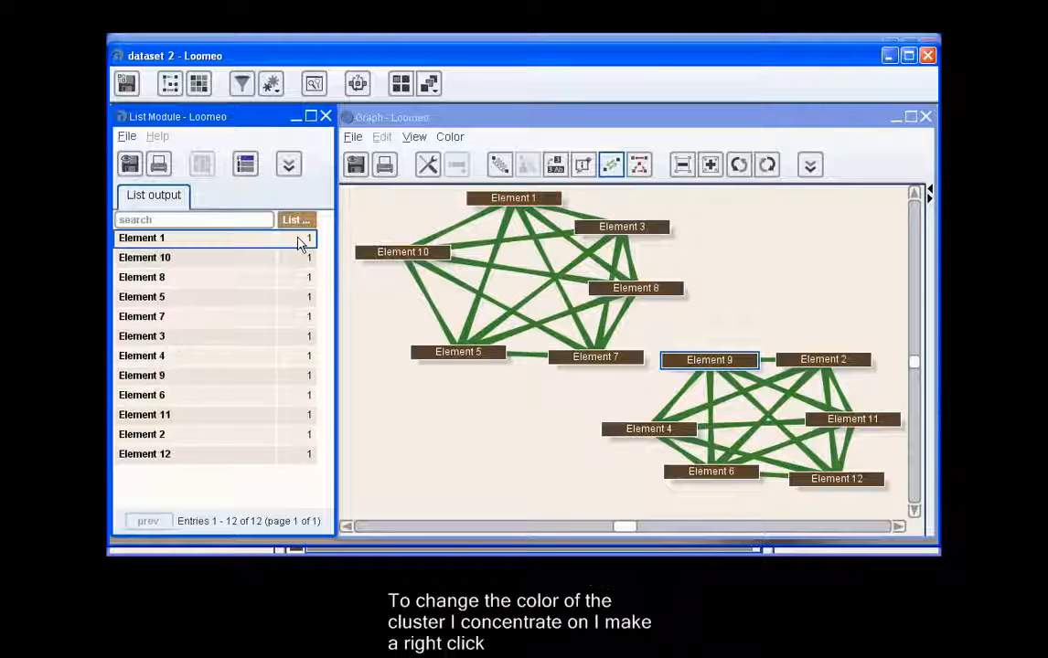
Select the first six list rows, Element 1 through Element 3, and color this cluster orange-red.
shift+click(303, 336)
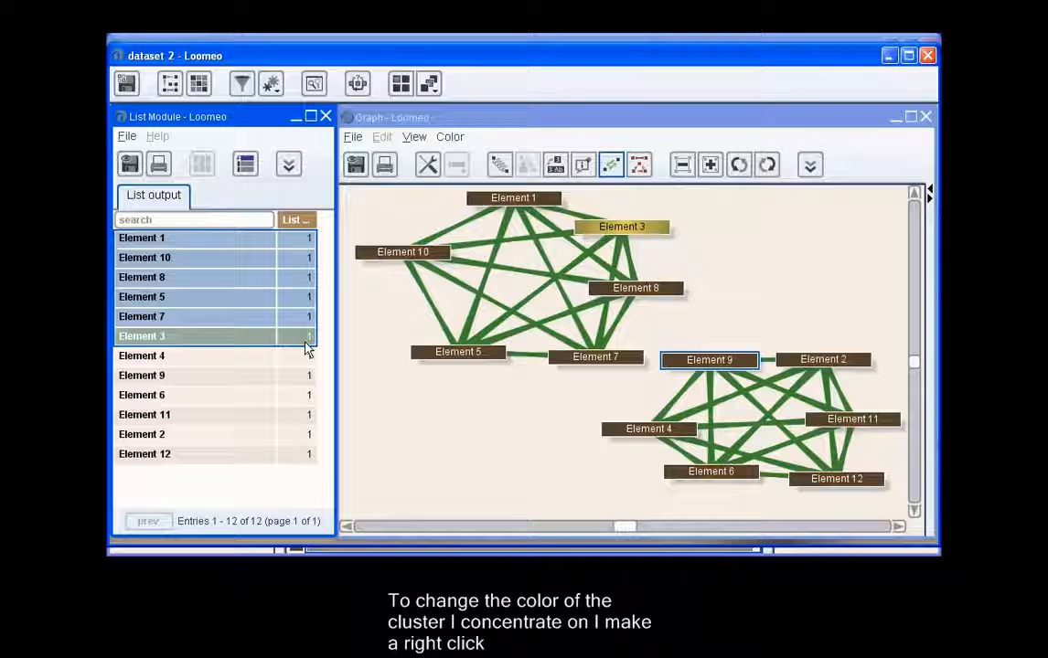
right_click(307, 347)
mouse_move(339, 356)
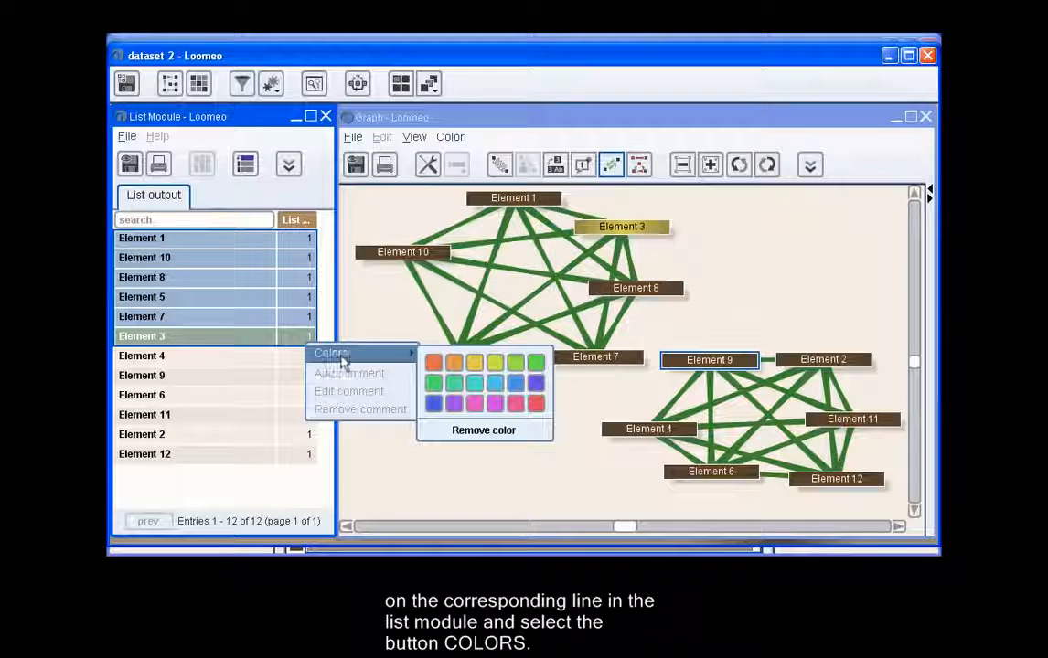
click(435, 363)
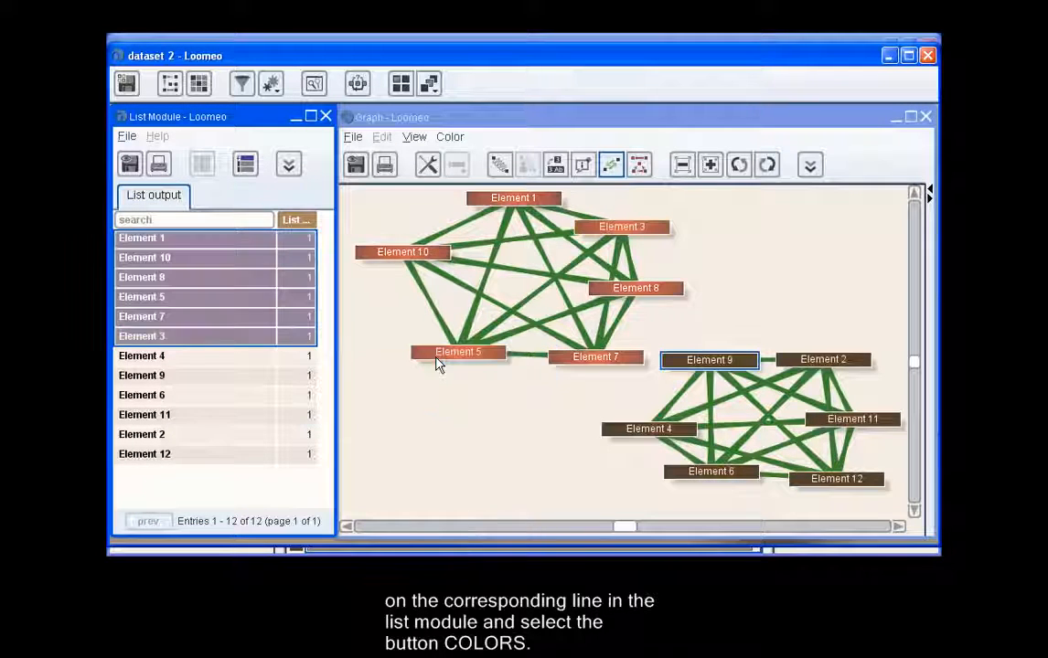